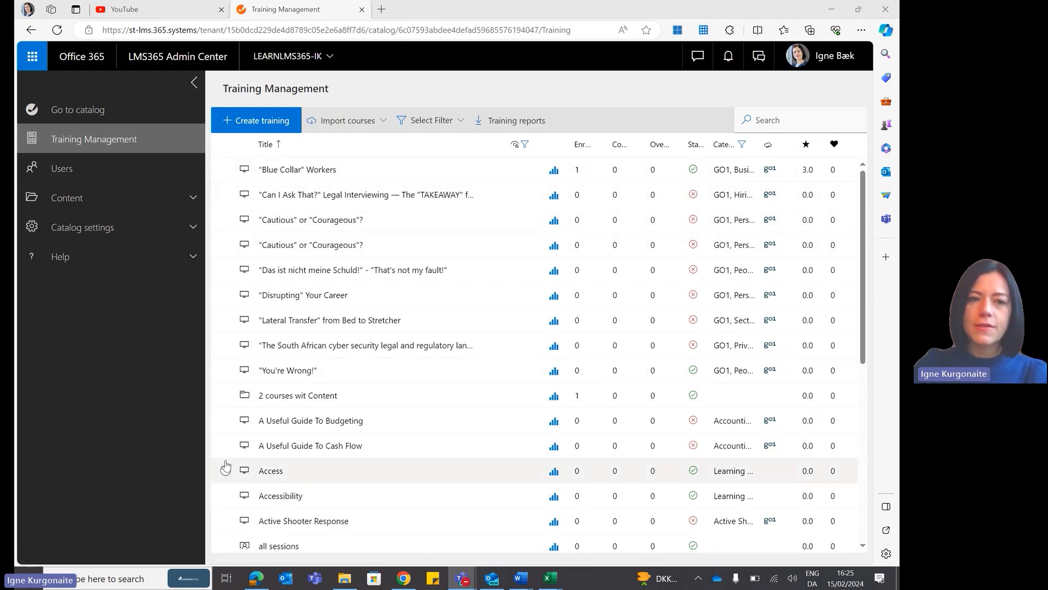
Look through the Users list, the content package storage and the list of catalog settings.
click(130, 174)
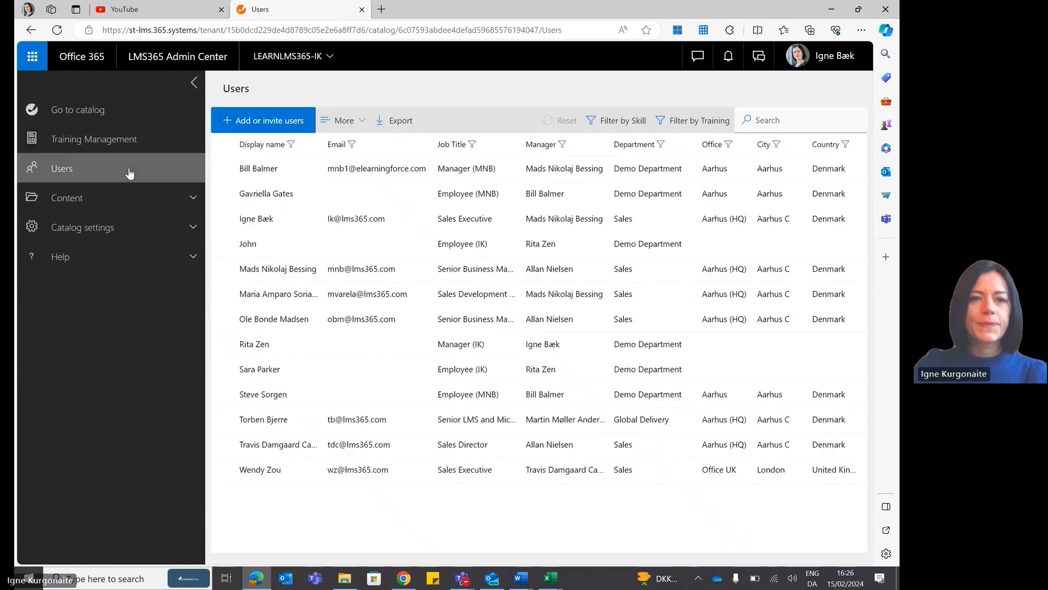
click(158, 199)
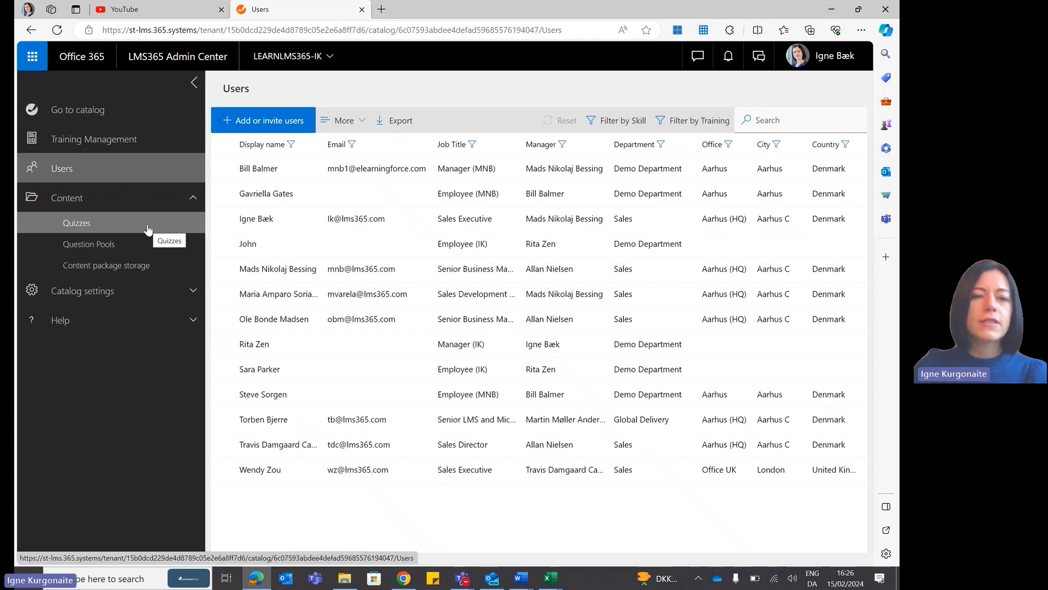
click(168, 268)
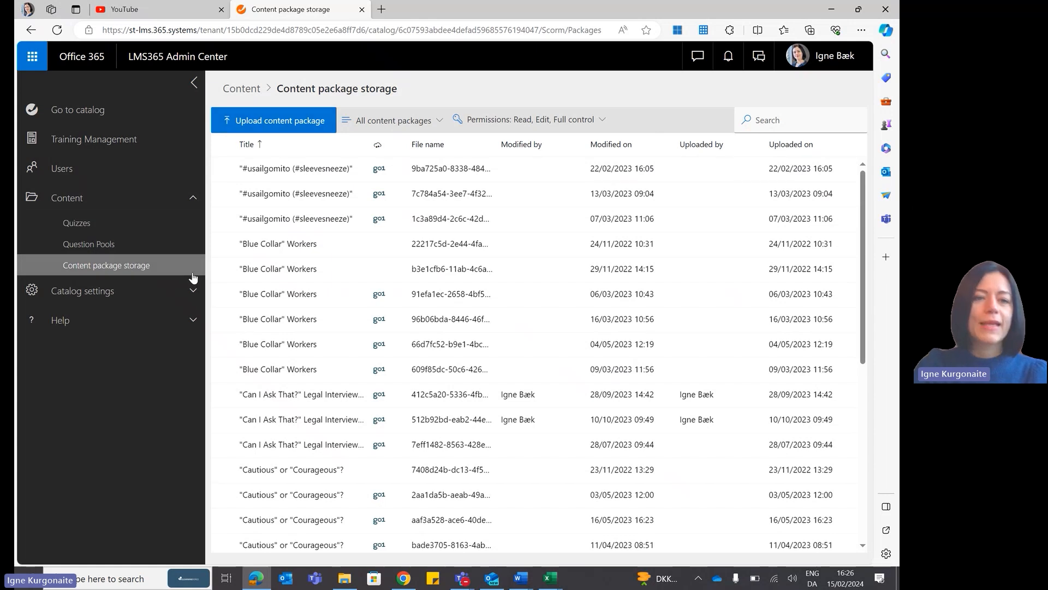
click(187, 293)
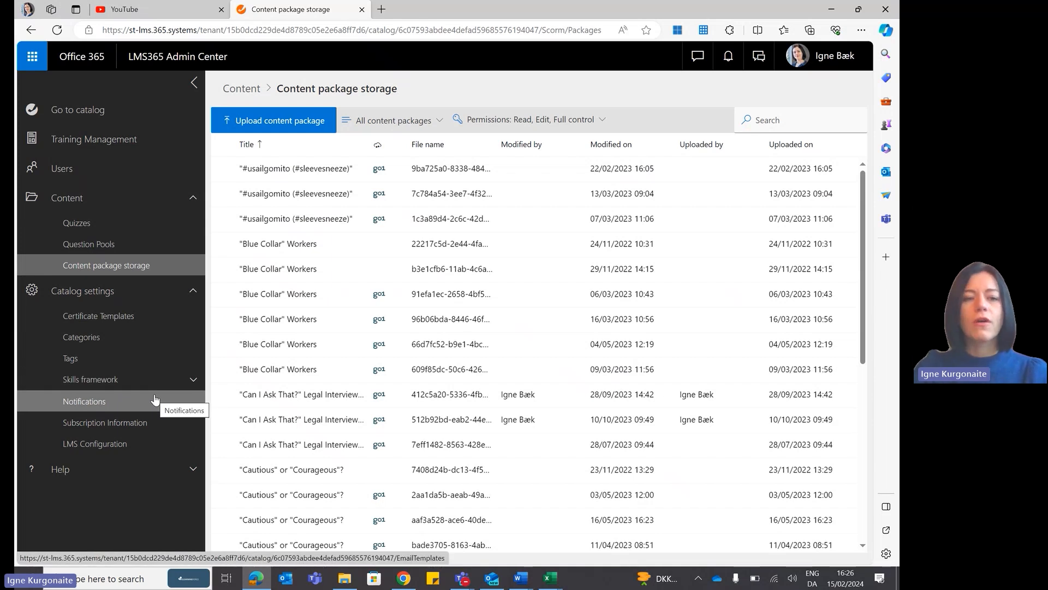
Search the trainings in Training Management for "information" and open the Information security DEMO course for editing.
click(134, 144)
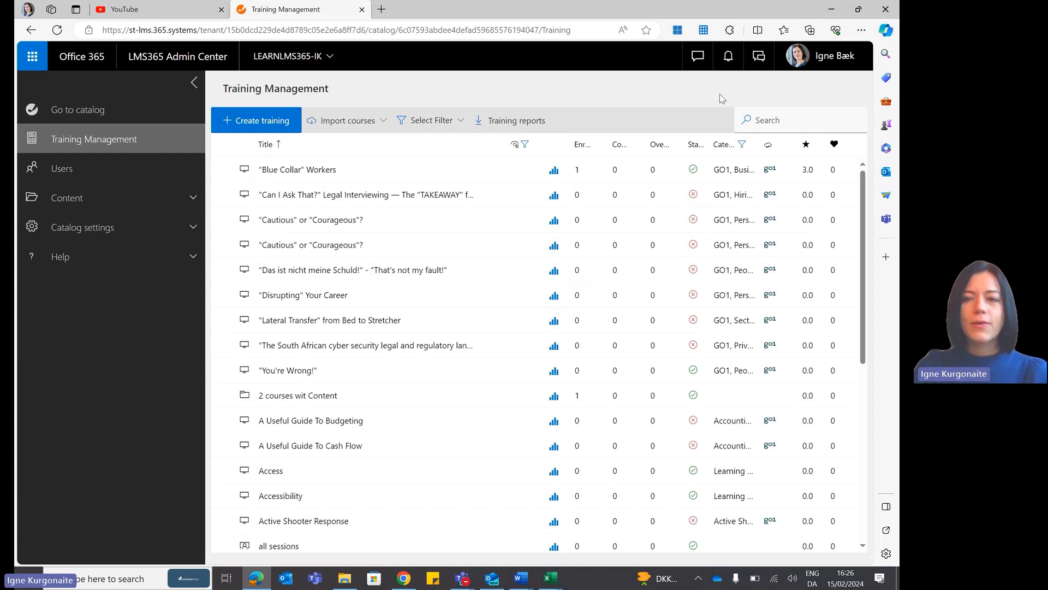
click(777, 118)
text(information)
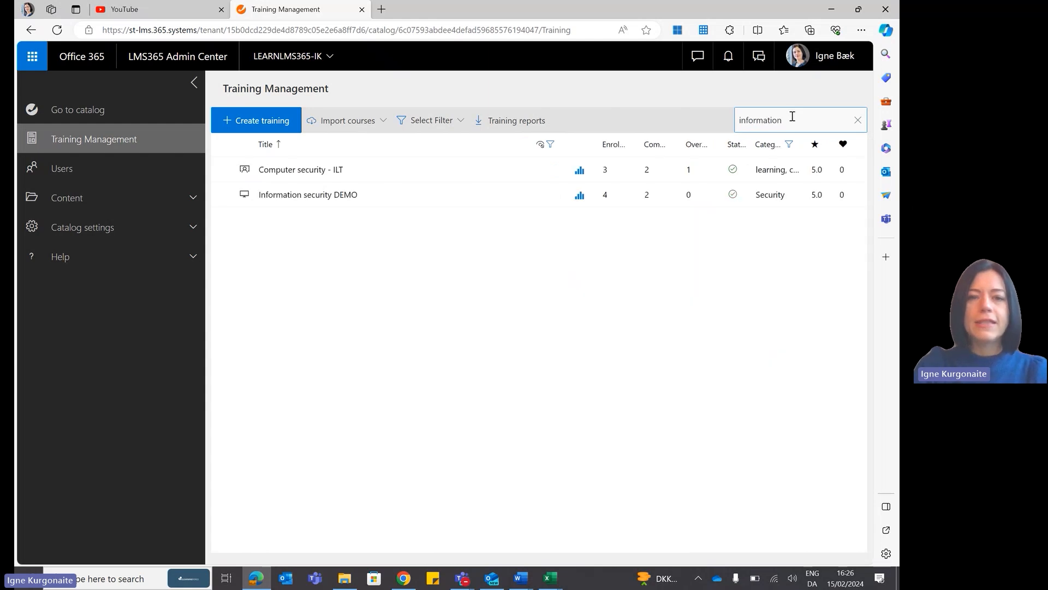
click(225, 198)
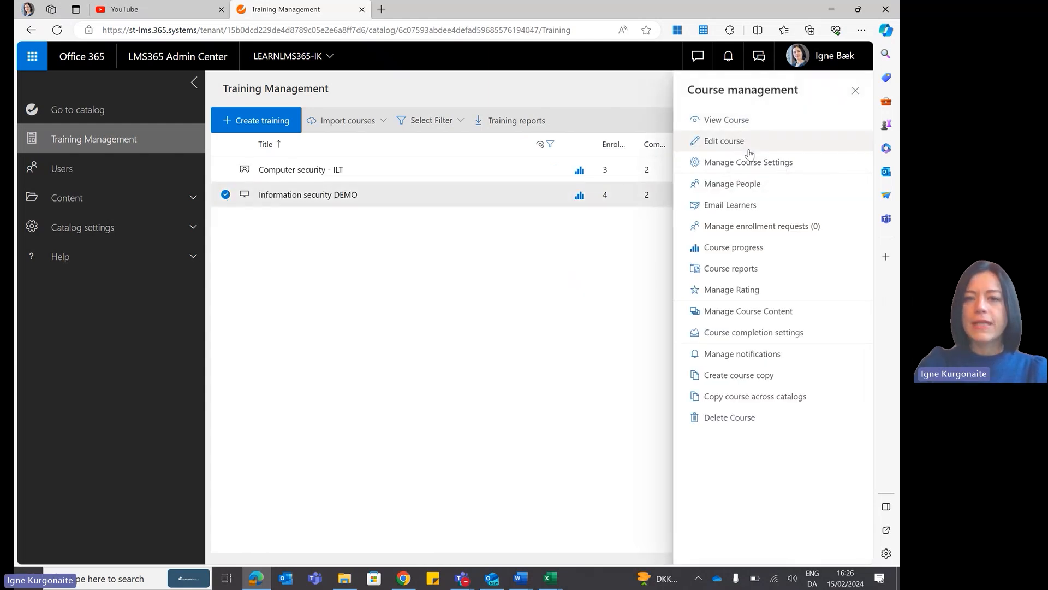
click(713, 141)
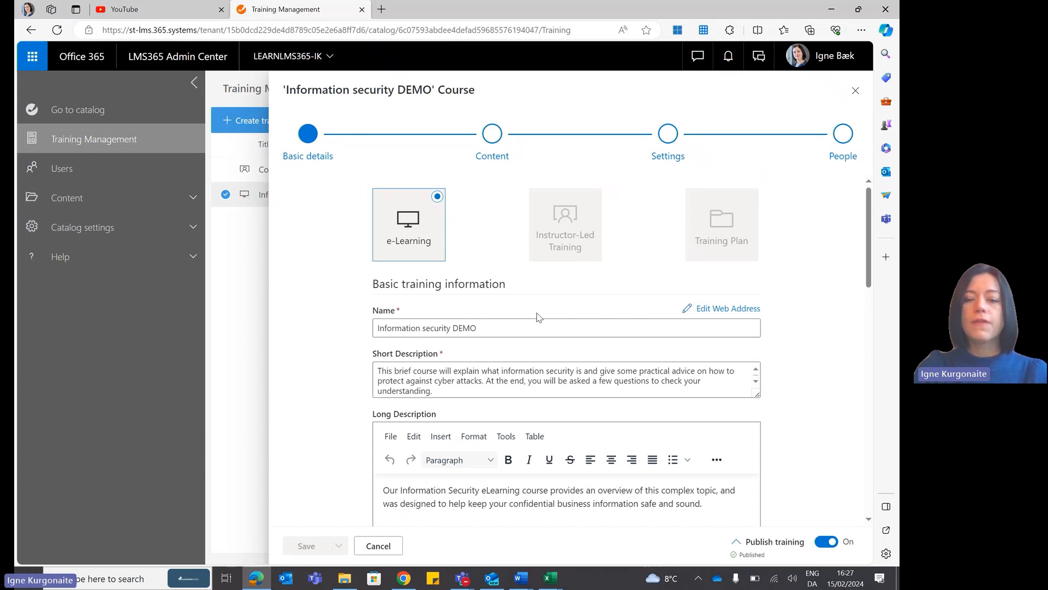
Review the course's basic details down to the banner image, and open its Intro to Computer Security learning module for editing.
drag(870, 261, 828, 404)
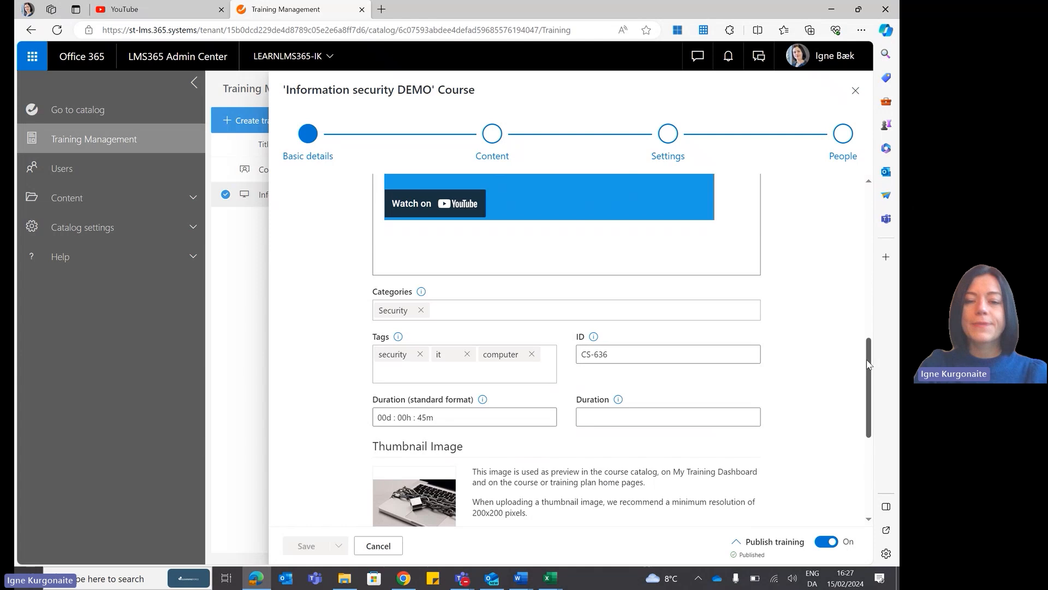
drag(869, 364, 871, 426)
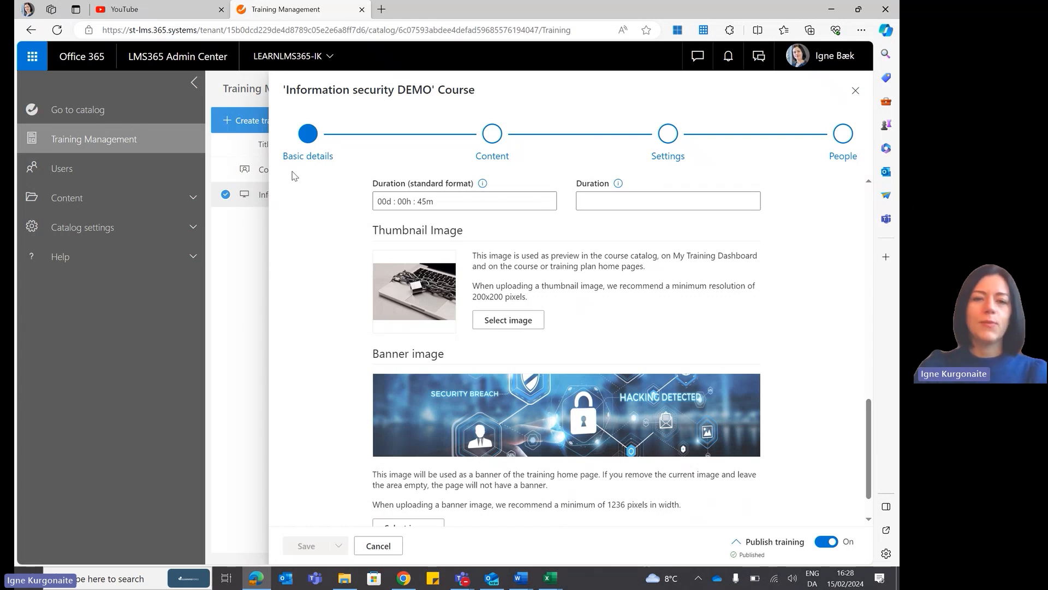
click(493, 137)
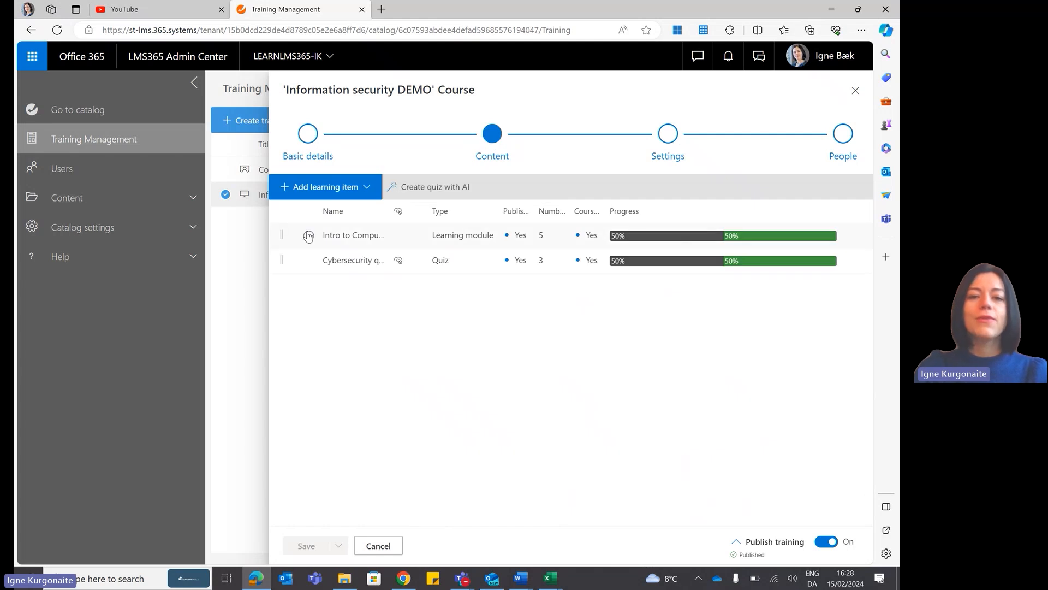
click(309, 236)
click(785, 148)
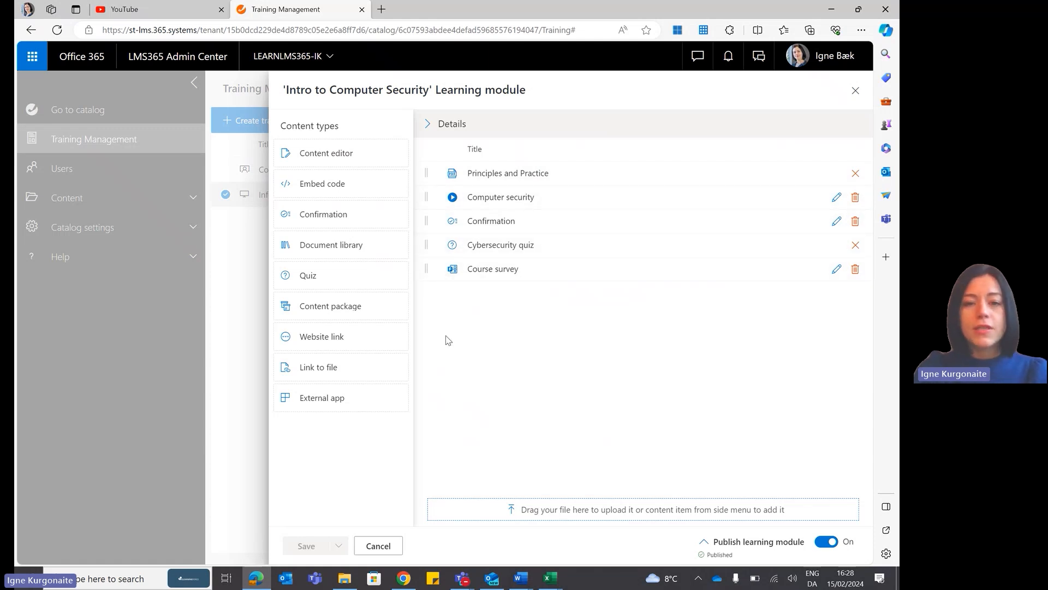
Open the document library for the learning module and view its documents folder in SharePoint before returning to LMS365.
mouse_move(390, 244)
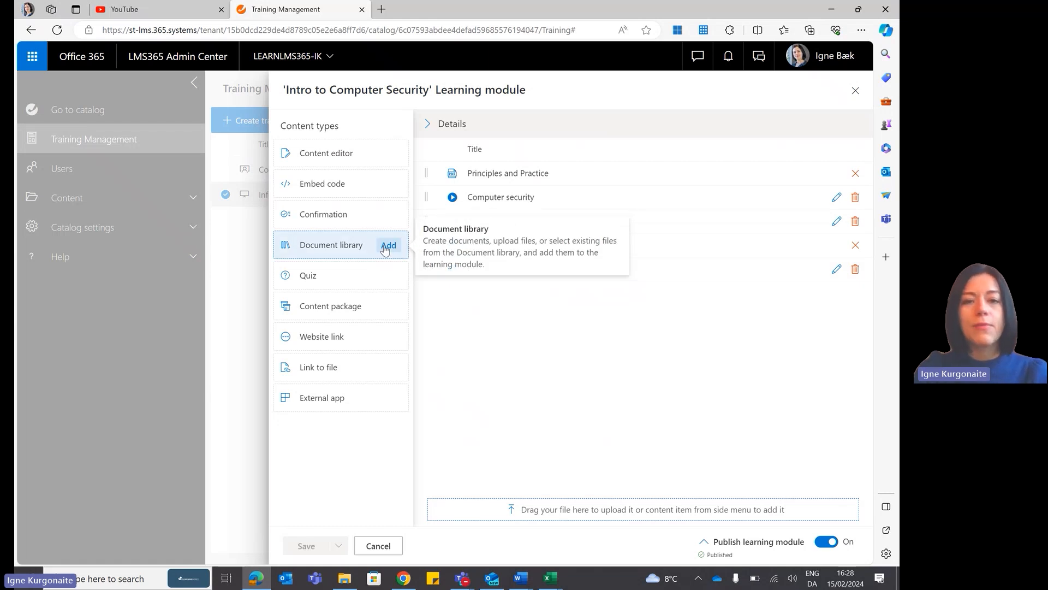
click(388, 246)
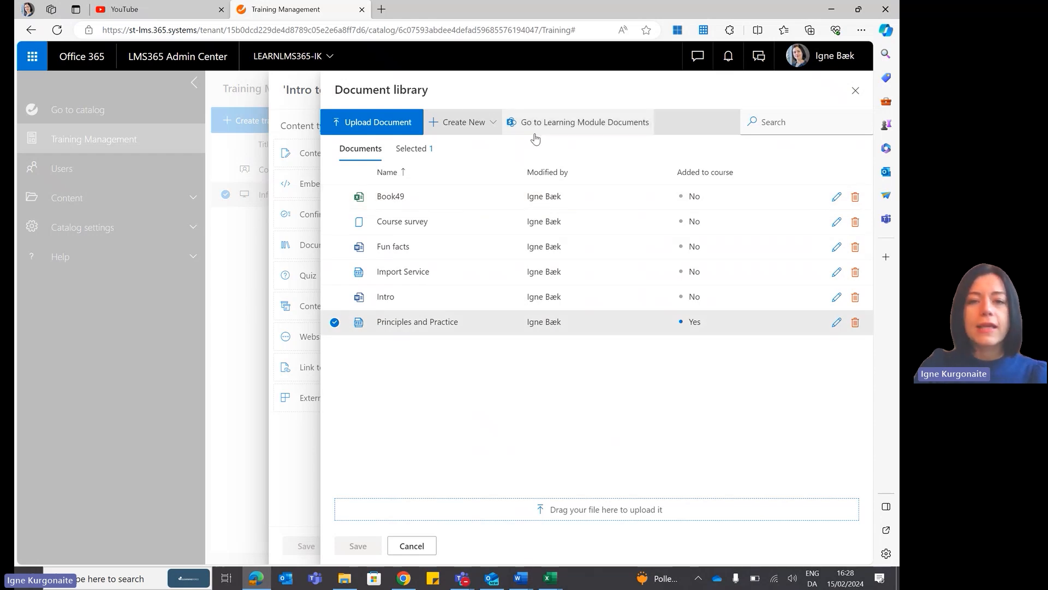
click(559, 126)
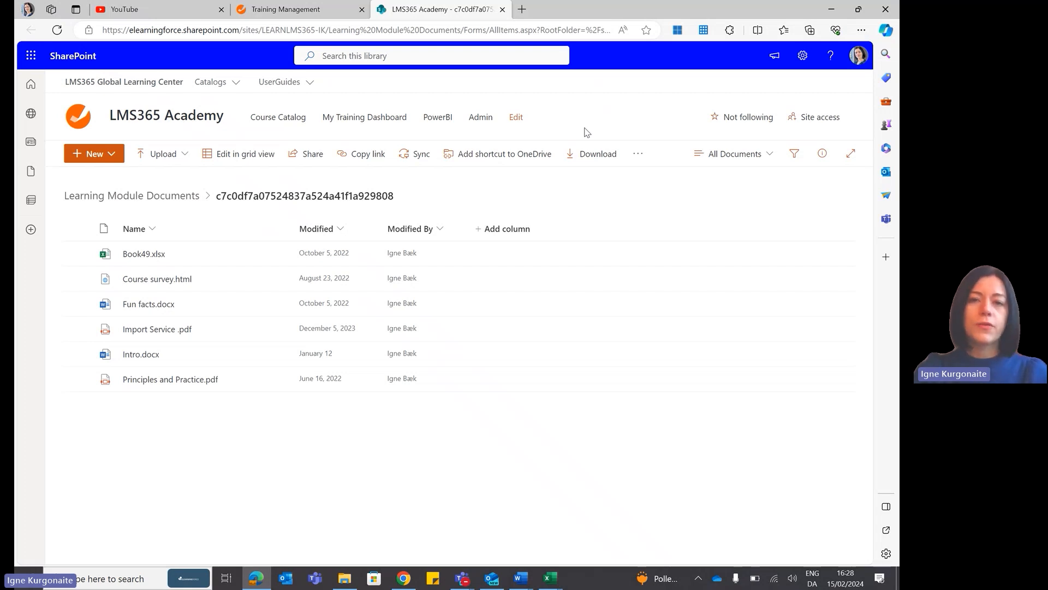
click(321, 14)
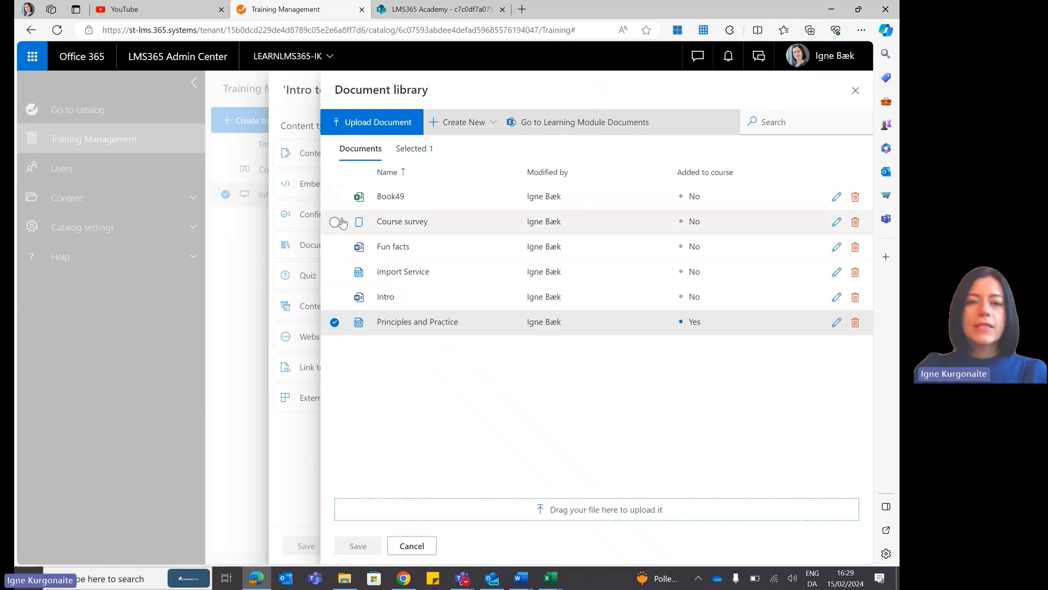
Add the Fun facts document to the learning module and place it directly below Principles and Practice.
click(335, 250)
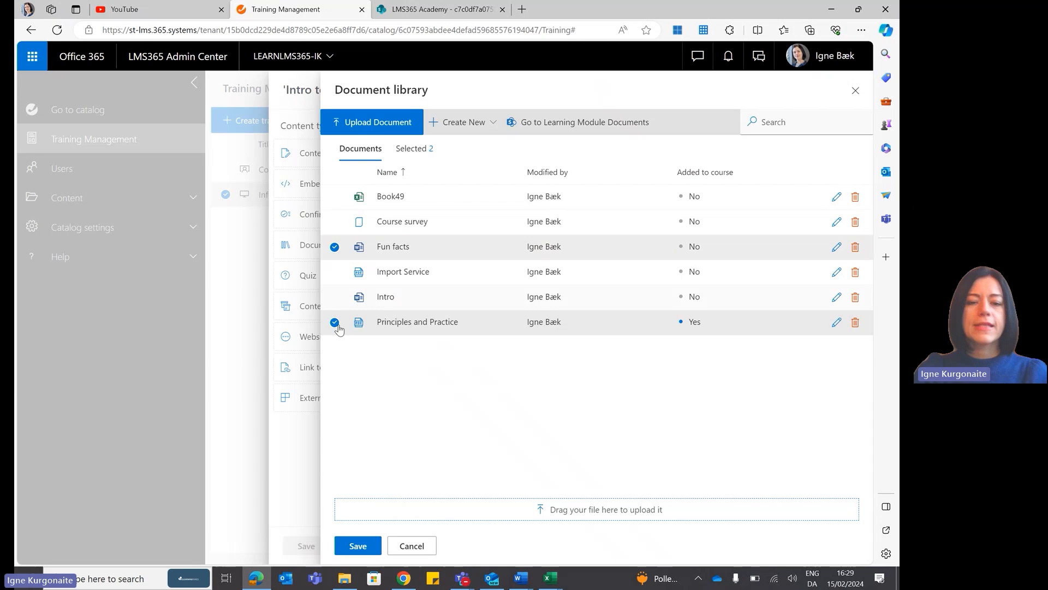
click(359, 548)
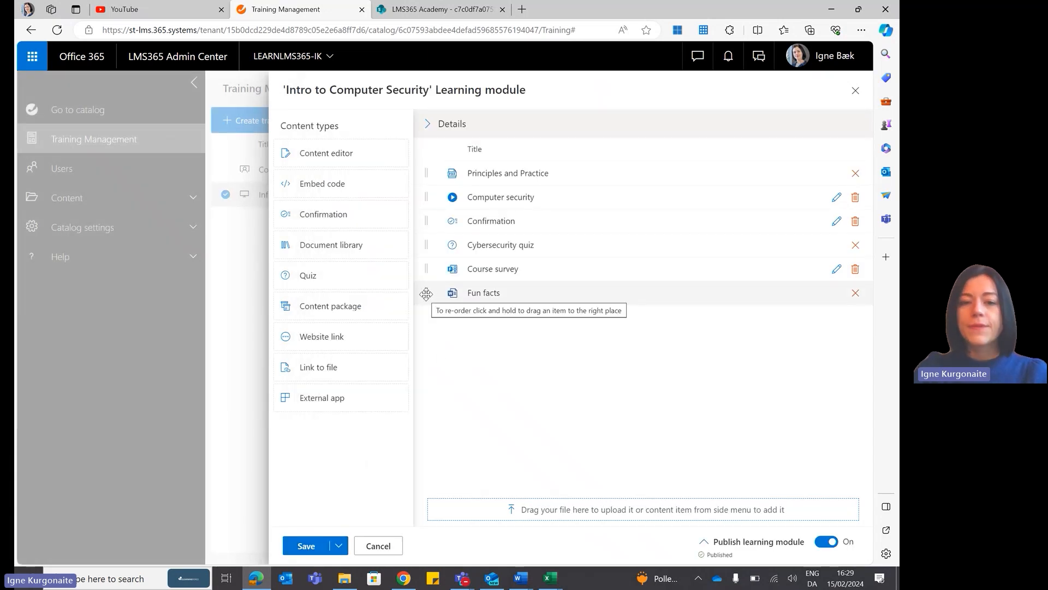
drag(426, 294, 437, 199)
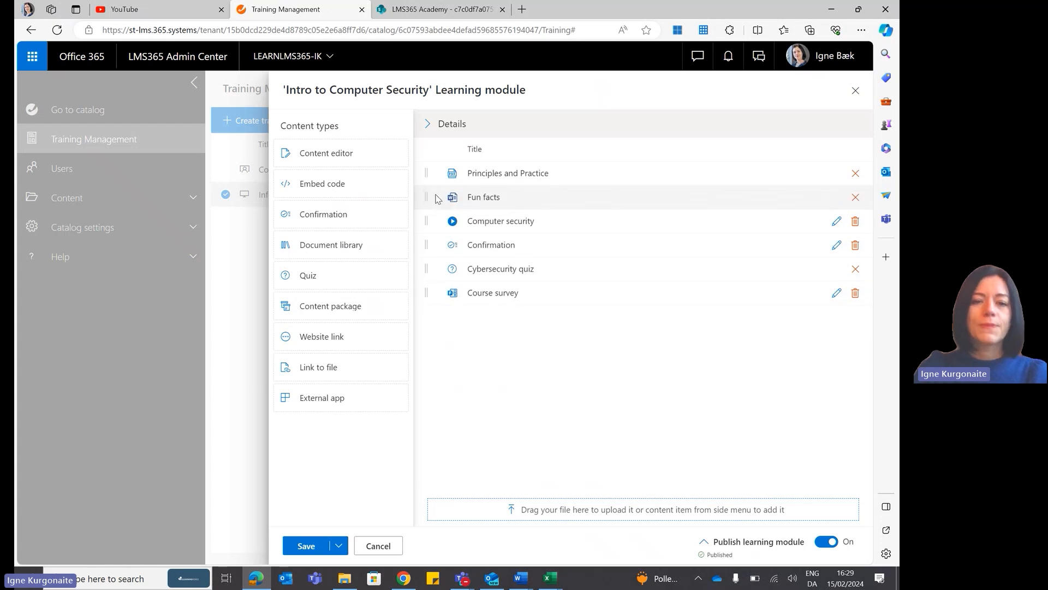
Upload the 2023 LMS365 AI powered learning platform presentation from the Desktop folder into the module and place it above Cybersecurity quiz.
click(344, 583)
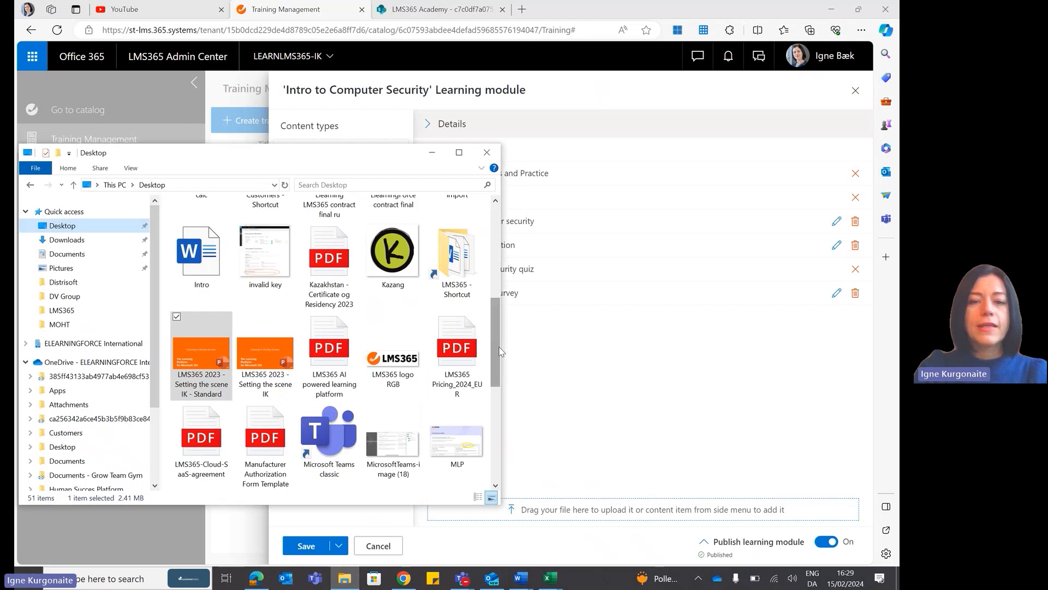
drag(501, 349, 500, 248)
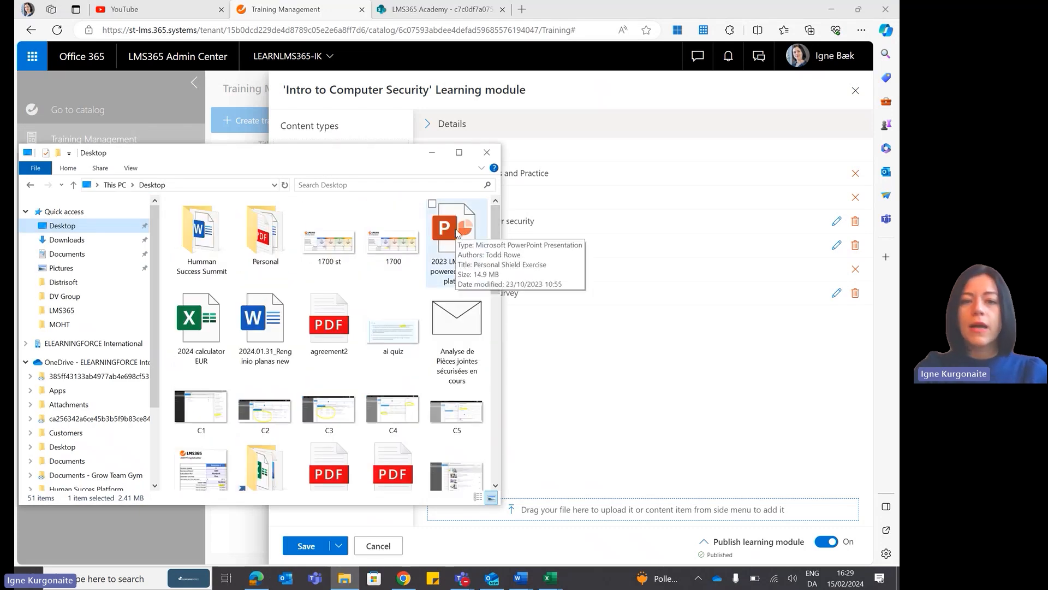
drag(457, 232, 617, 367)
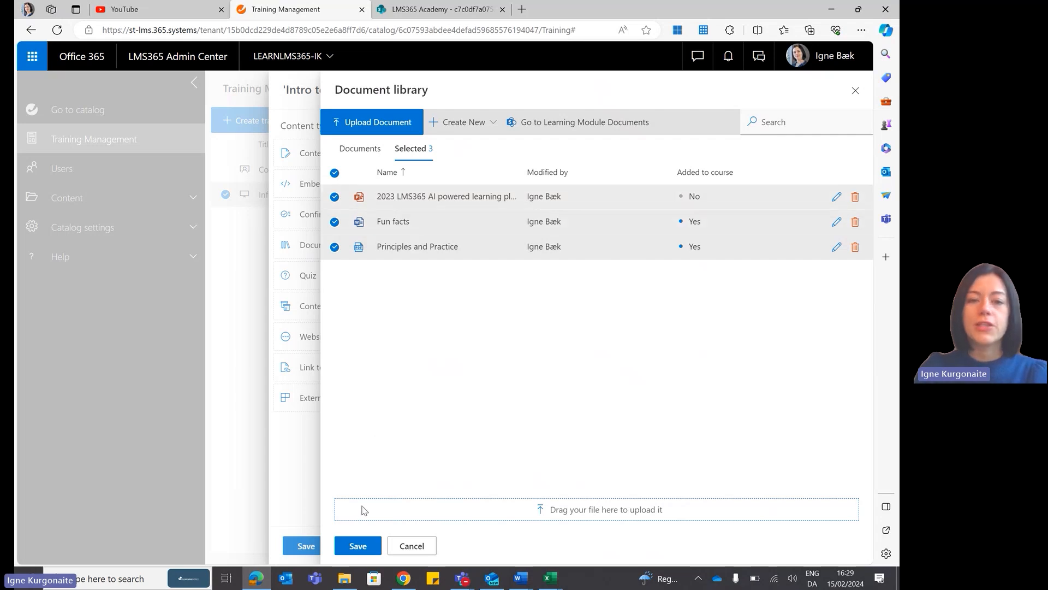
click(358, 546)
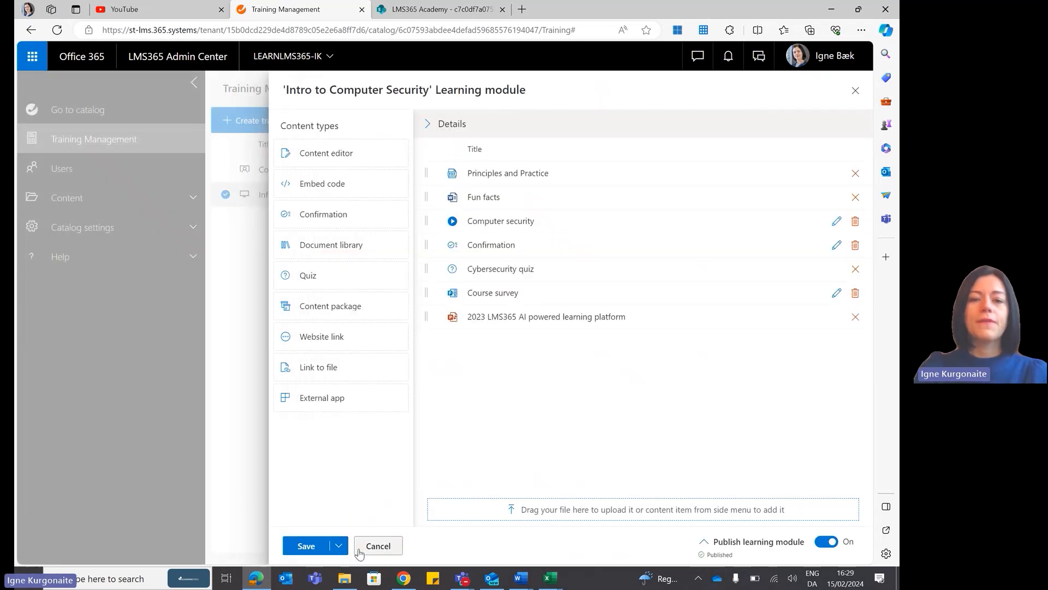
drag(427, 319, 438, 266)
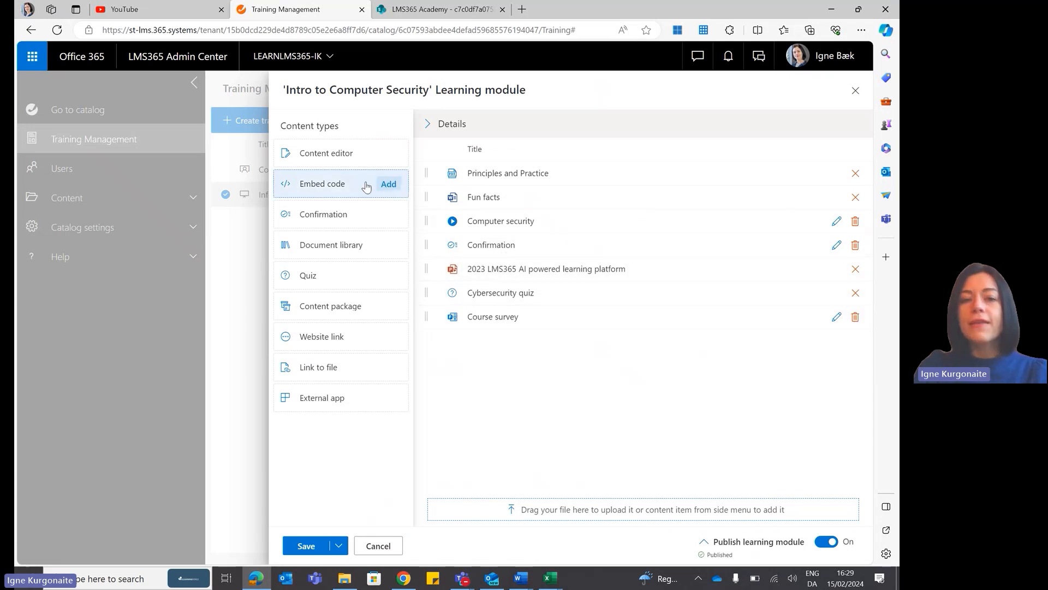
Start a new embed code item in the learning module and name it "Cyber security".
click(341, 186)
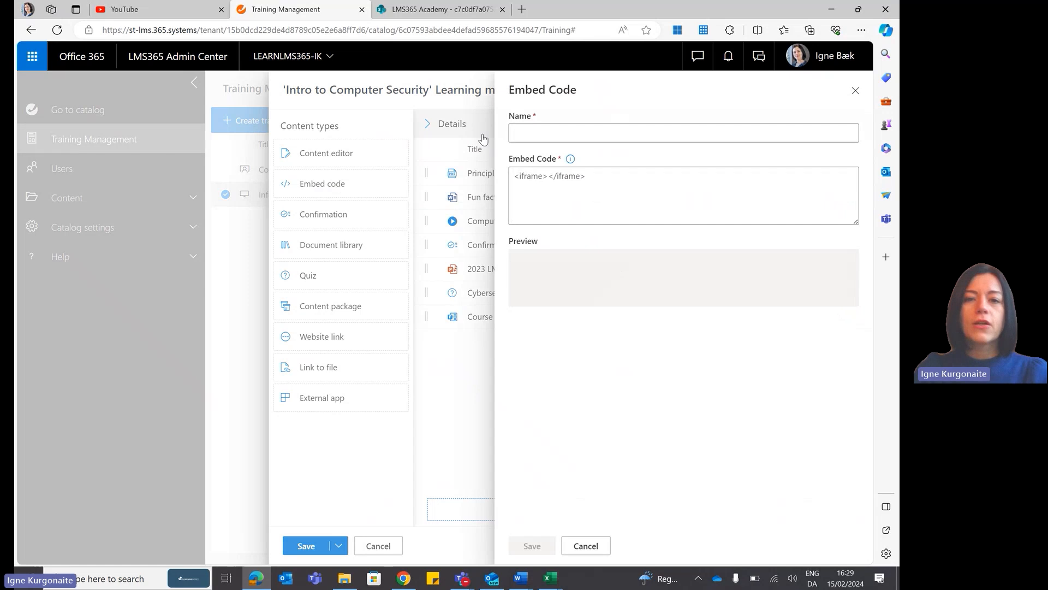
click(539, 141)
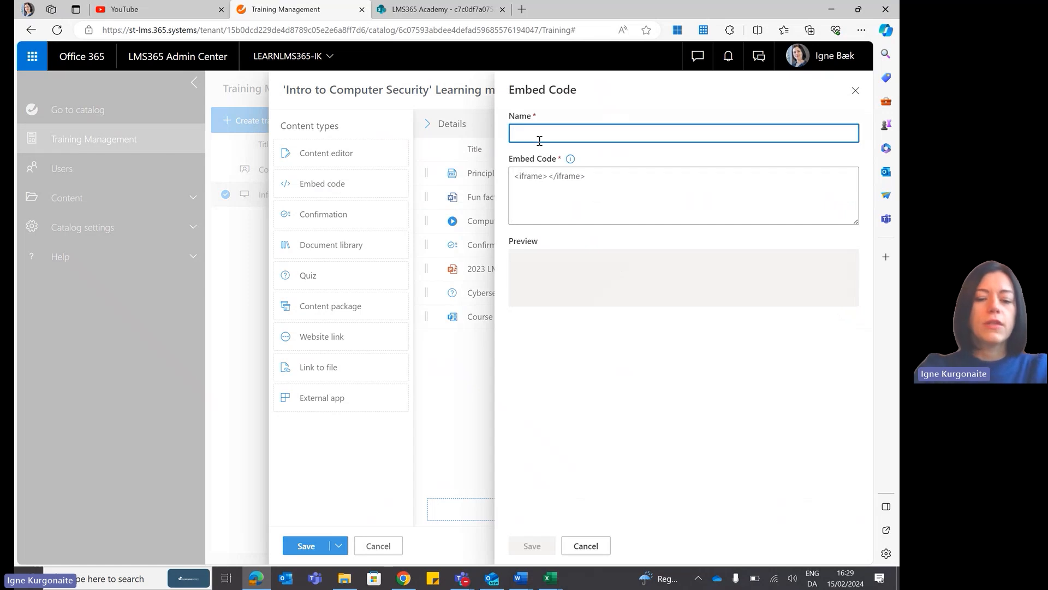
text(Cyber security)
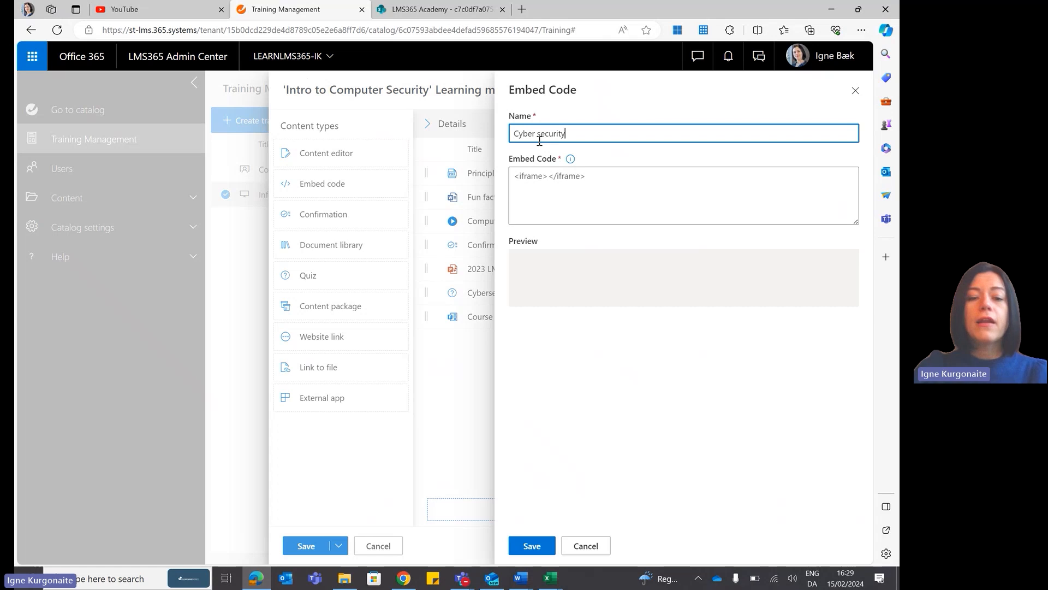
Switch to YouTube, search for "cyber security" and open Simplilearn's Cyber Security In 7 Minutes video.
click(185, 12)
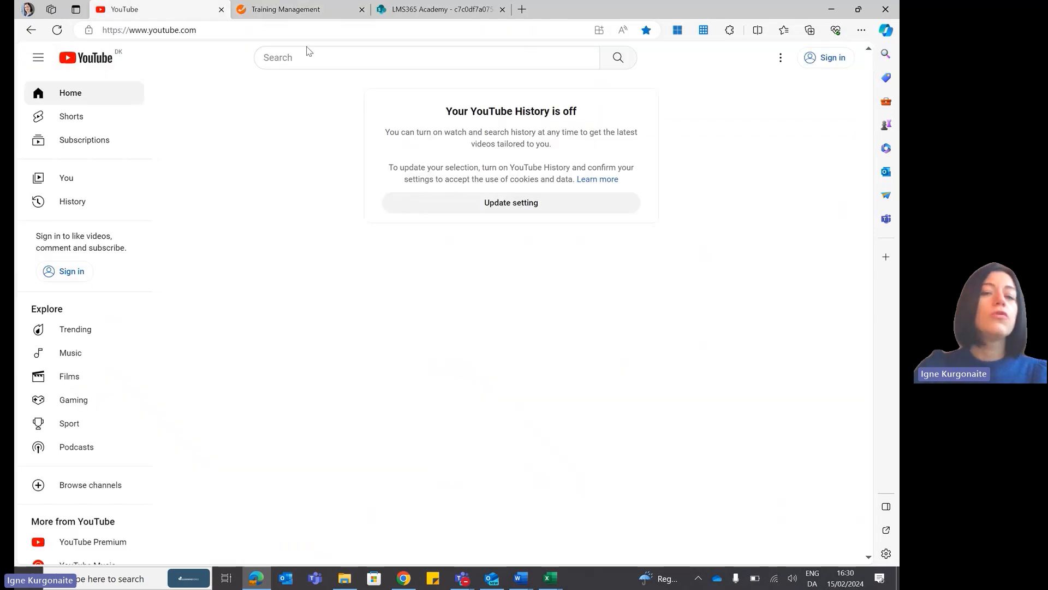
click(320, 57)
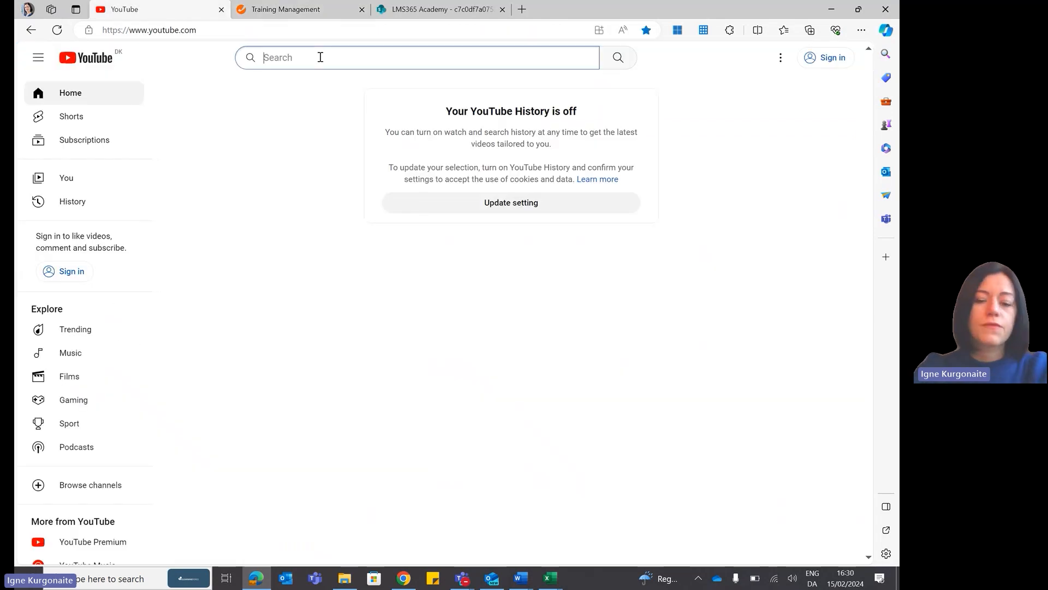
text(Cyber )
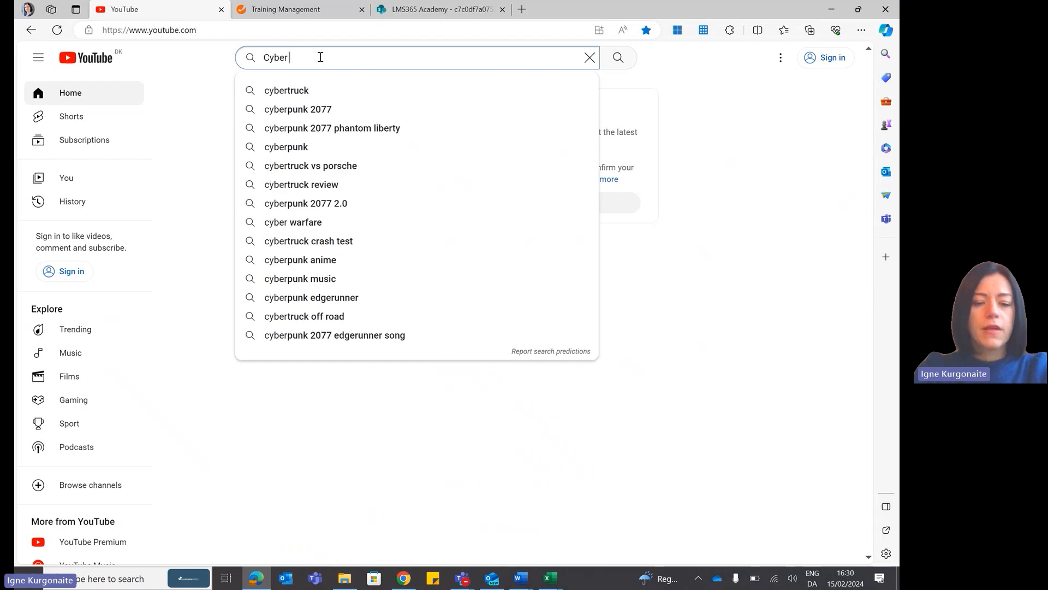
text(se)
click(323, 93)
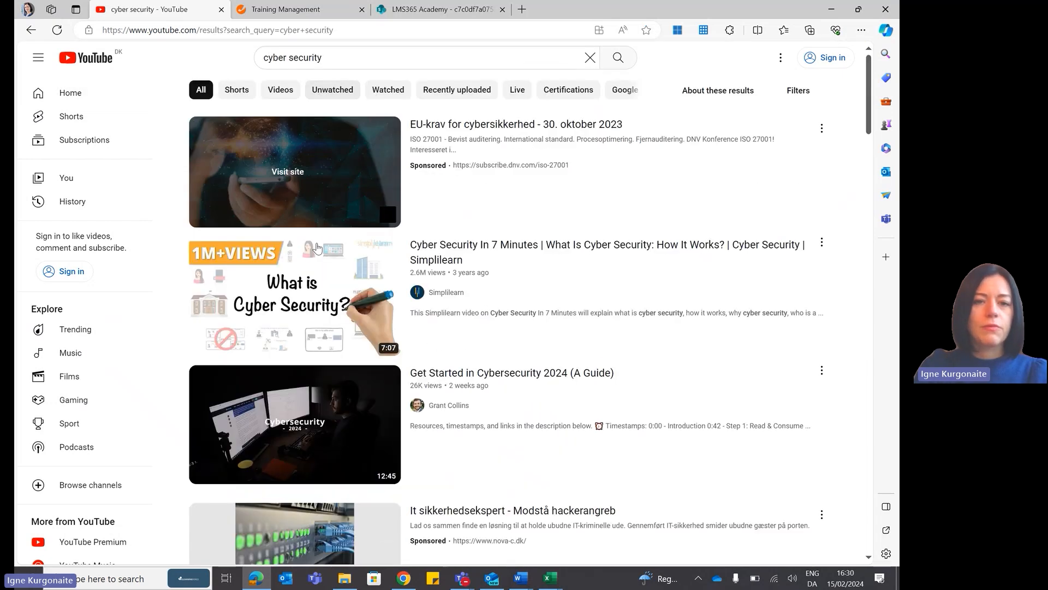
click(318, 248)
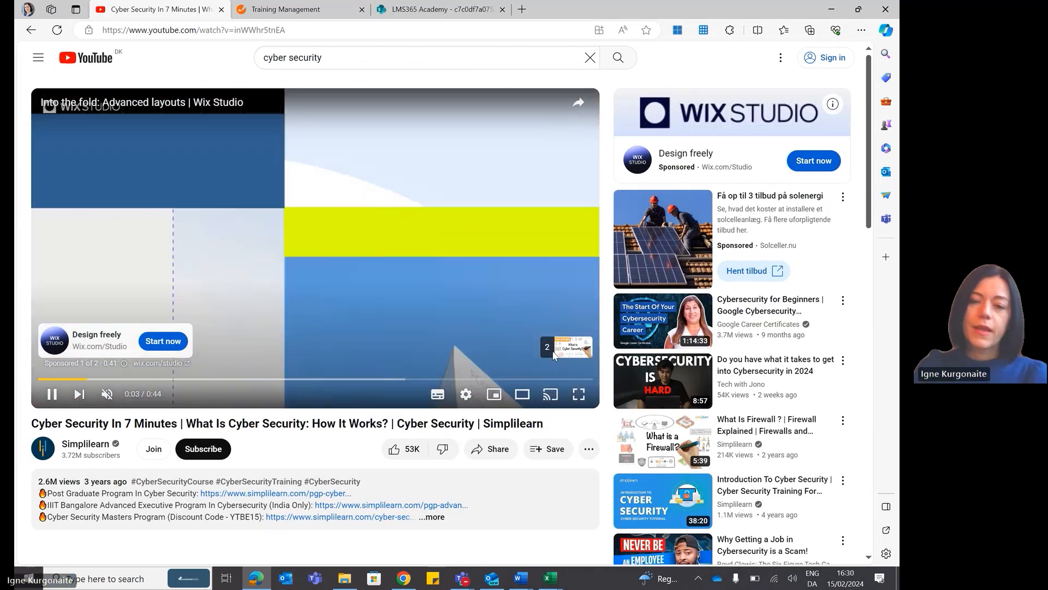
Skip the ad, copy the video's embed code and paste it as the embed code of the Cyber security item in LMS365.
click(553, 355)
right_click(438, 258)
click(482, 342)
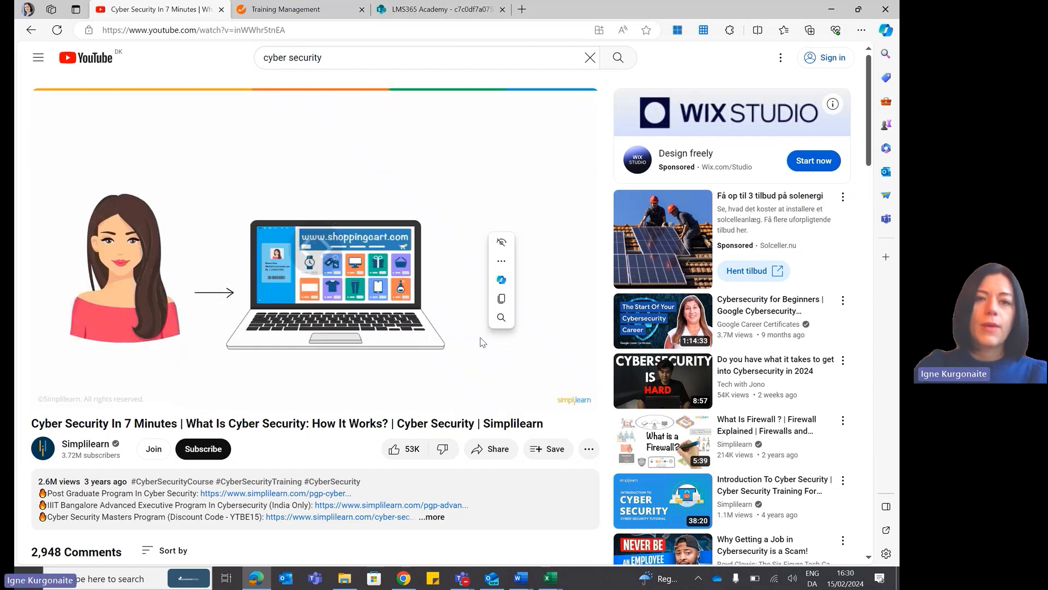
click(286, 10)
click(604, 186)
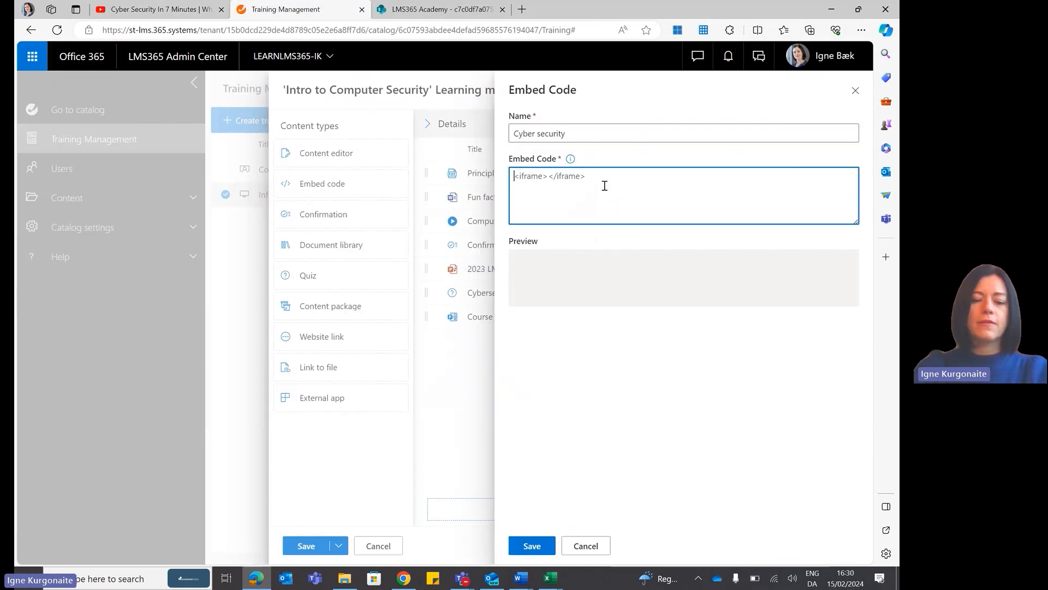
key(ctrl+v)
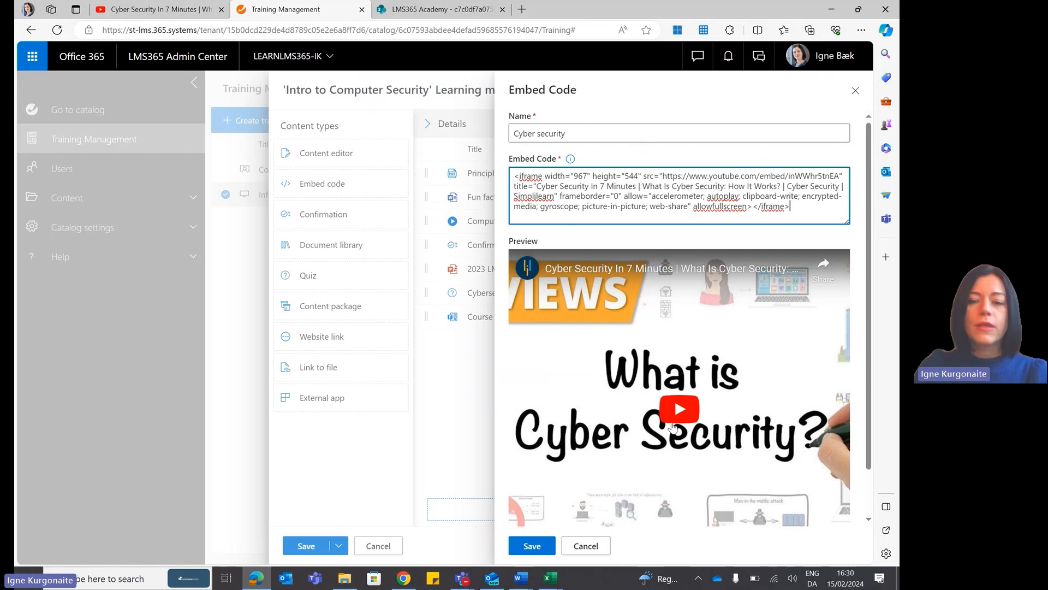
Preview the embedded video, save the Cyber security item and move it directly above Cybersecurity quiz in the learning module.
click(678, 418)
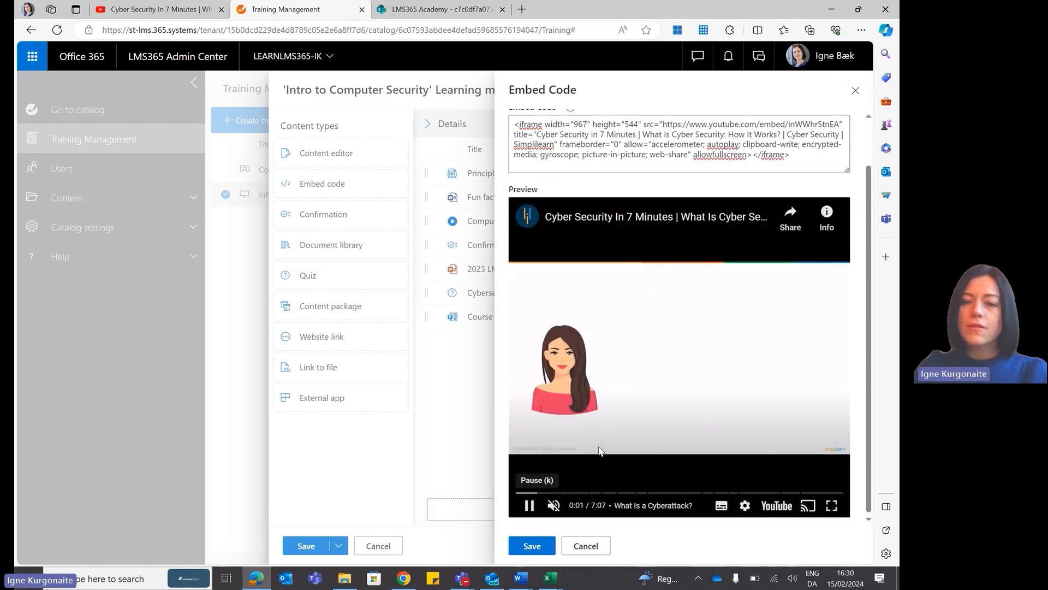
click(532, 546)
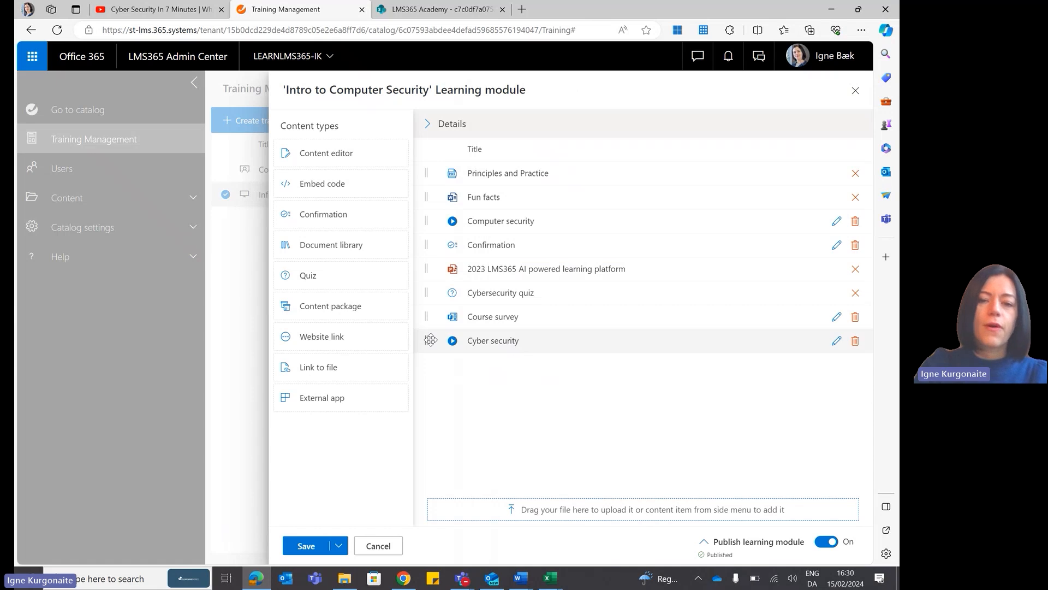
drag(426, 340, 450, 282)
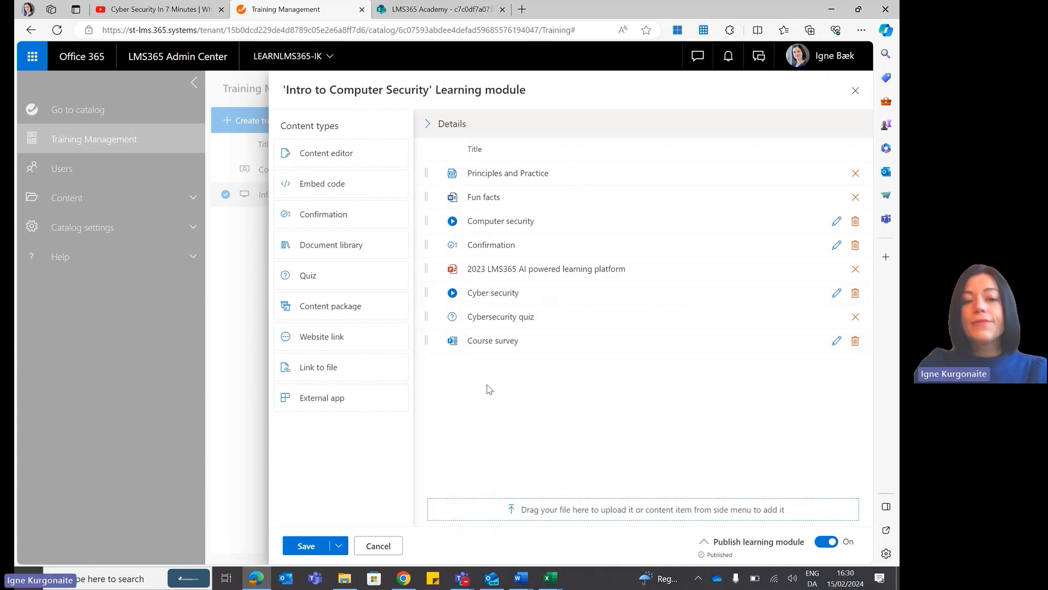
Add the existing content package "Cautious" or "Courageous"? to the Intro to Computer Security learning module.
mouse_move(385, 307)
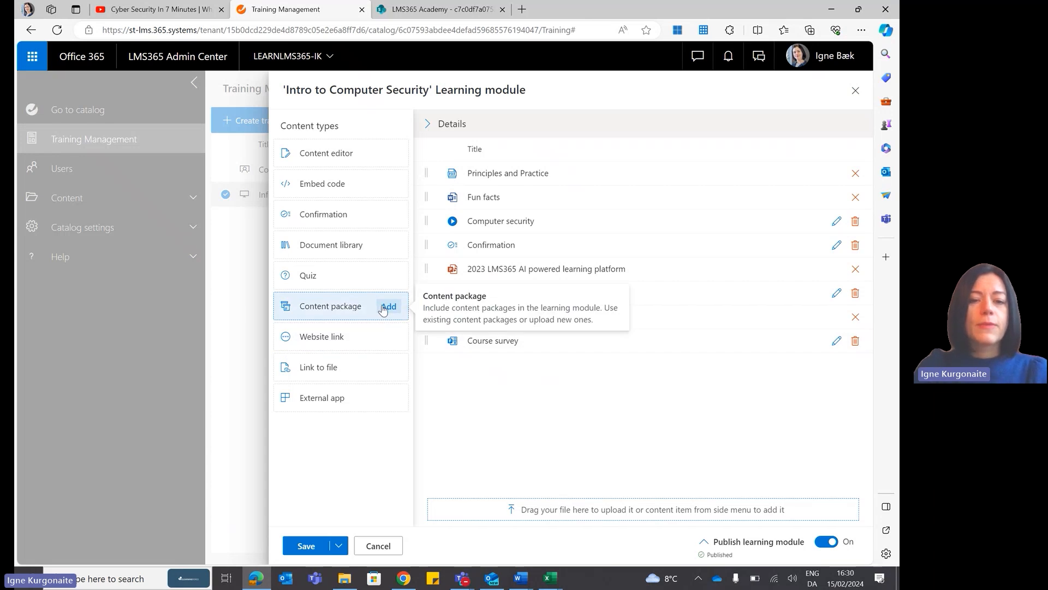
click(387, 307)
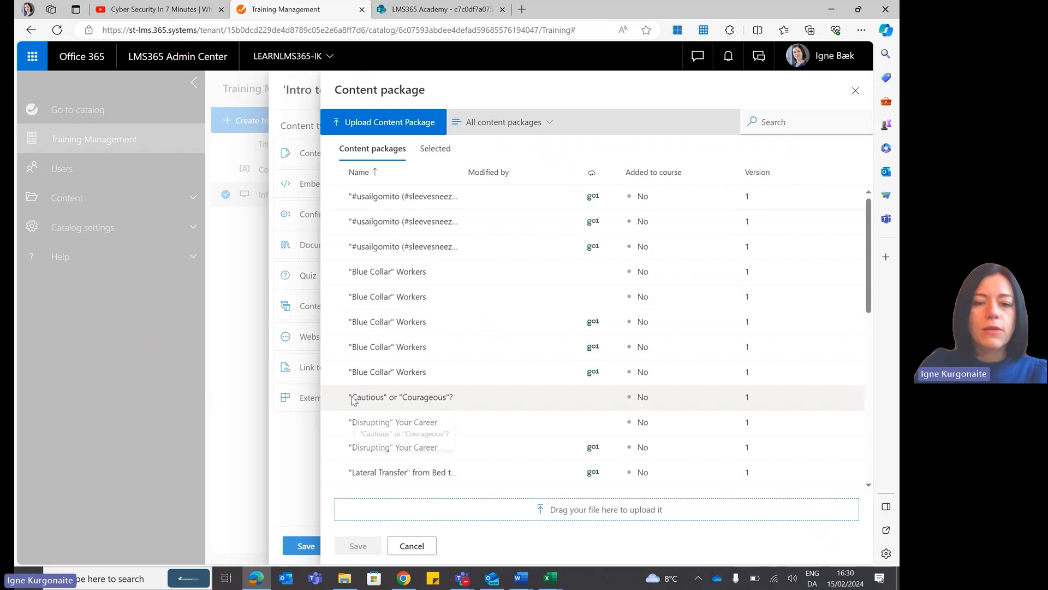
click(335, 399)
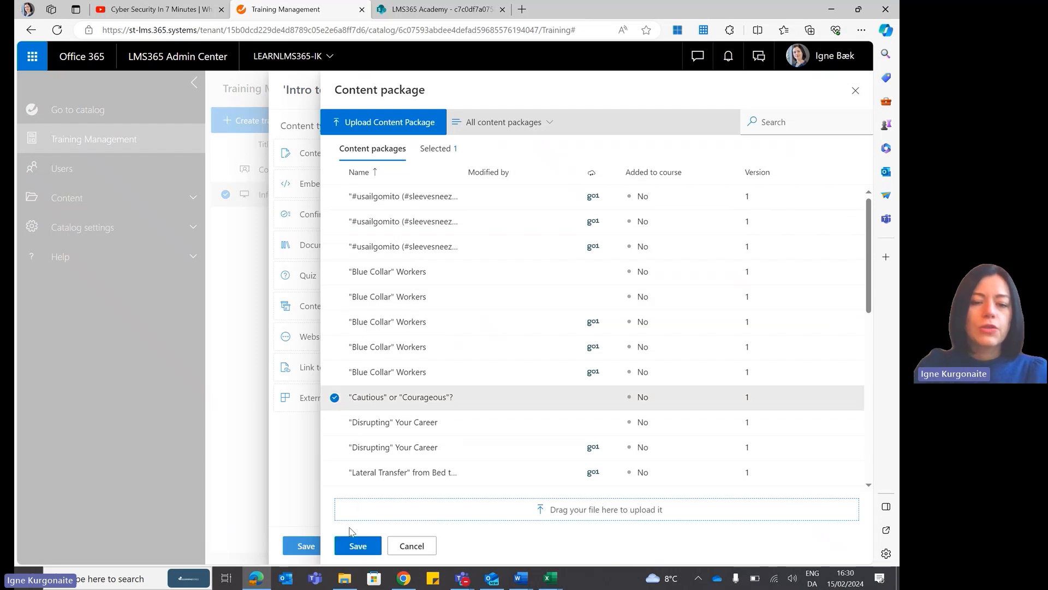
click(358, 545)
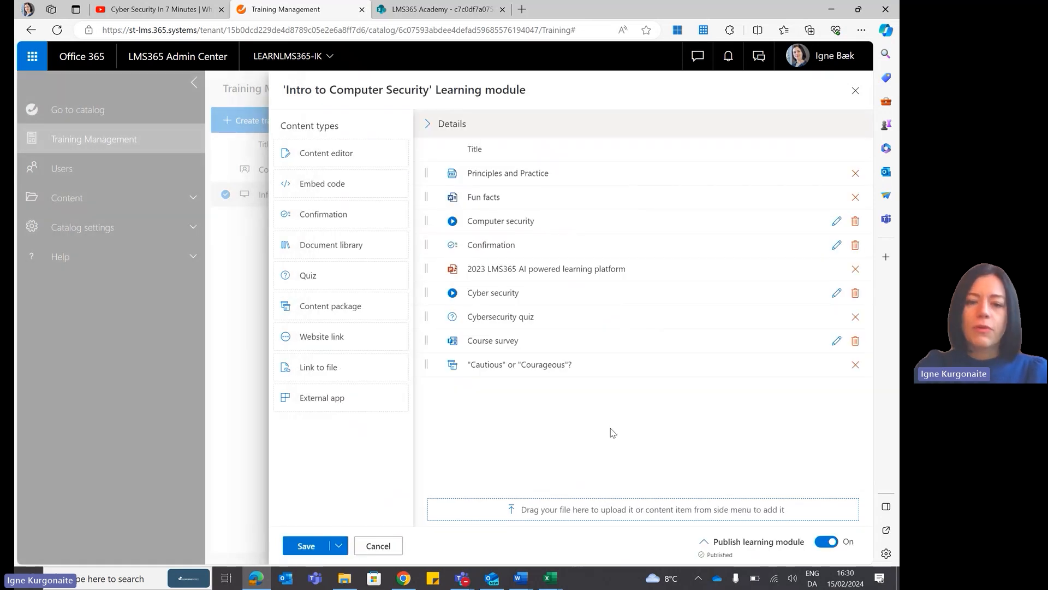
Close the Intro to Computer Security learning module and discard its changes.
click(377, 545)
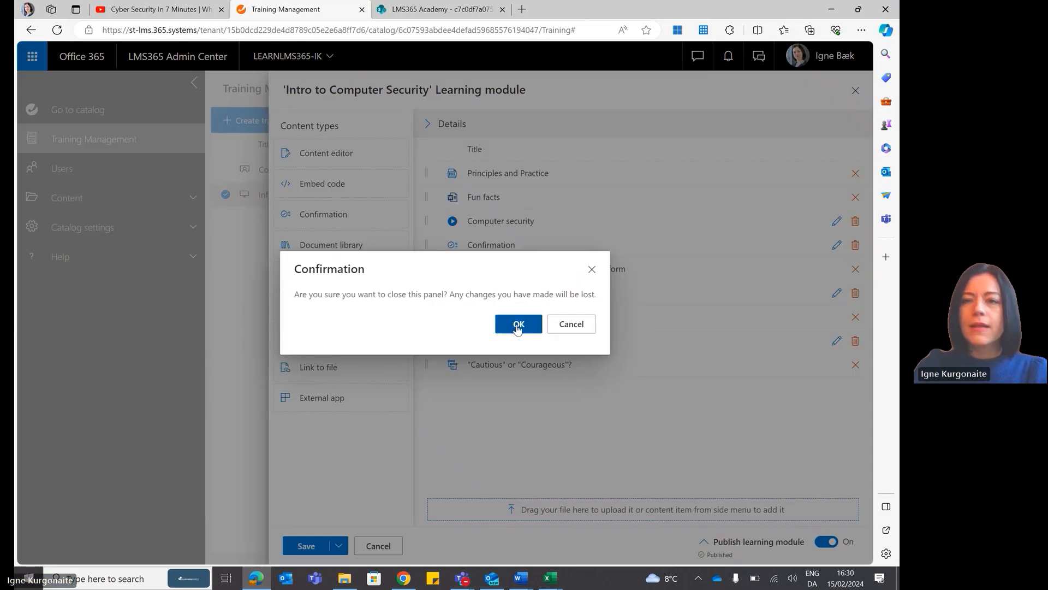
click(518, 326)
click(855, 93)
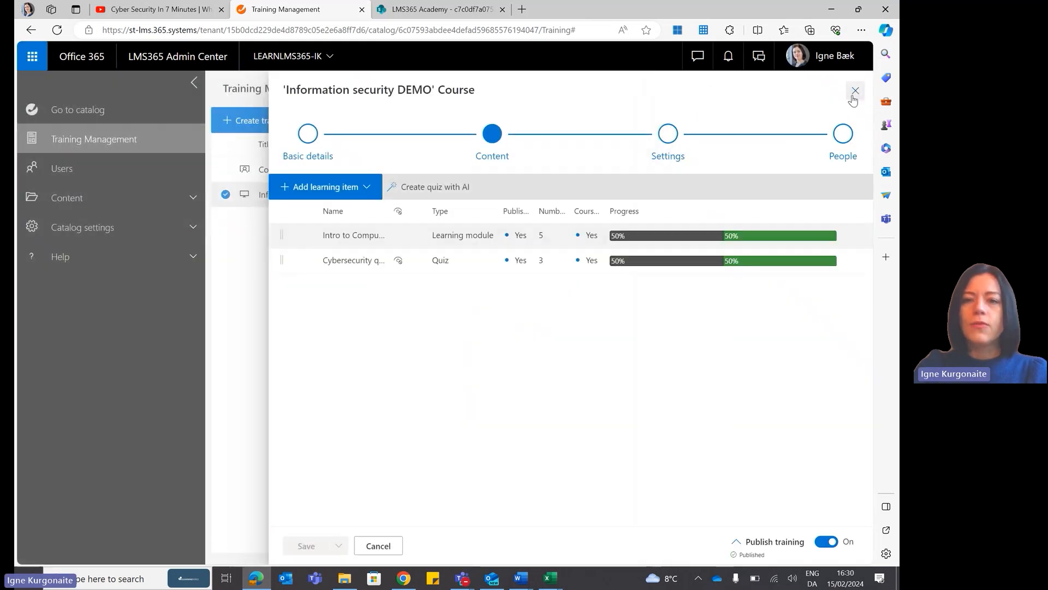
Open the settings of the Information security DEMO course and review the available enrollment flow options.
click(668, 134)
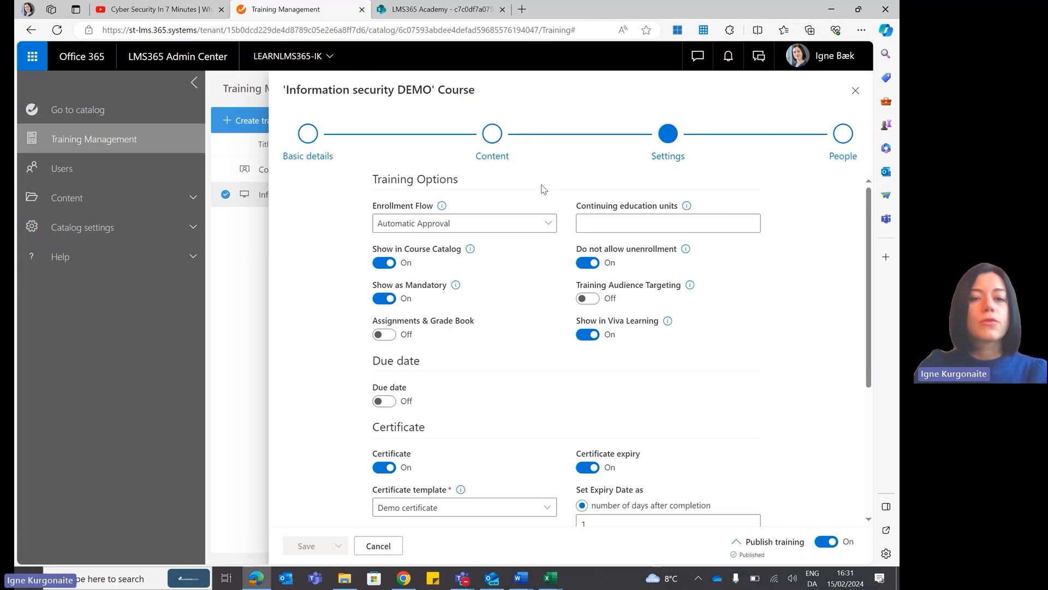
click(548, 224)
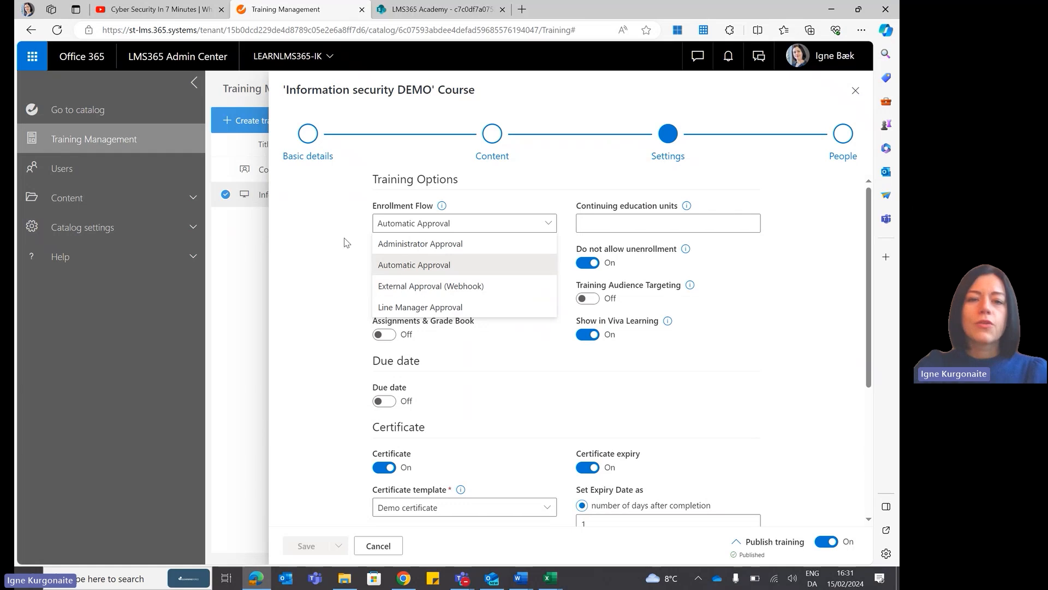
key(Escape)
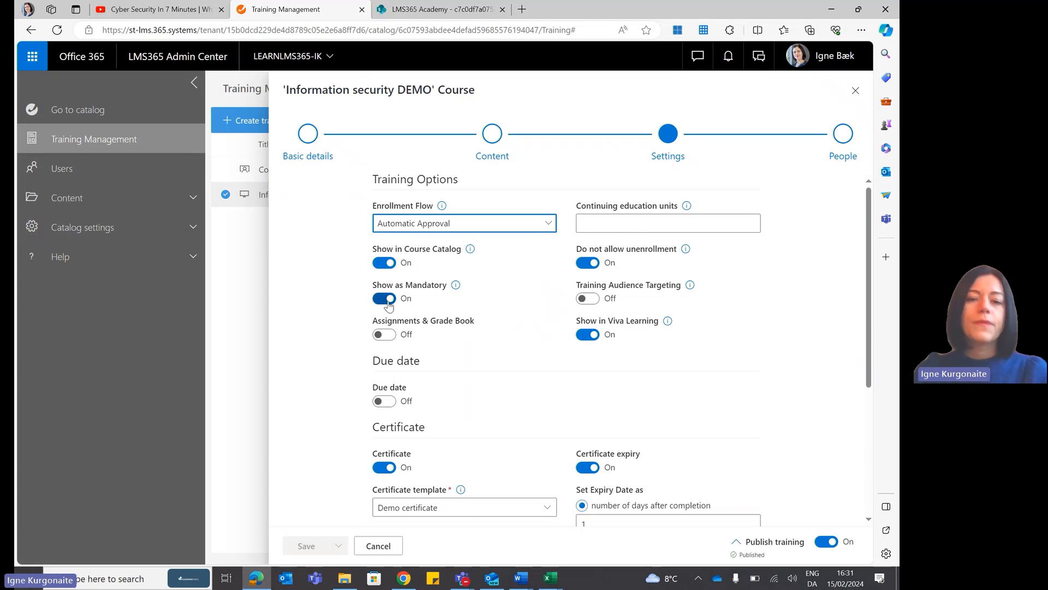
Turn on a due date of 30 days after enrollment and set the certificate expiry to 365 days after completion.
click(391, 402)
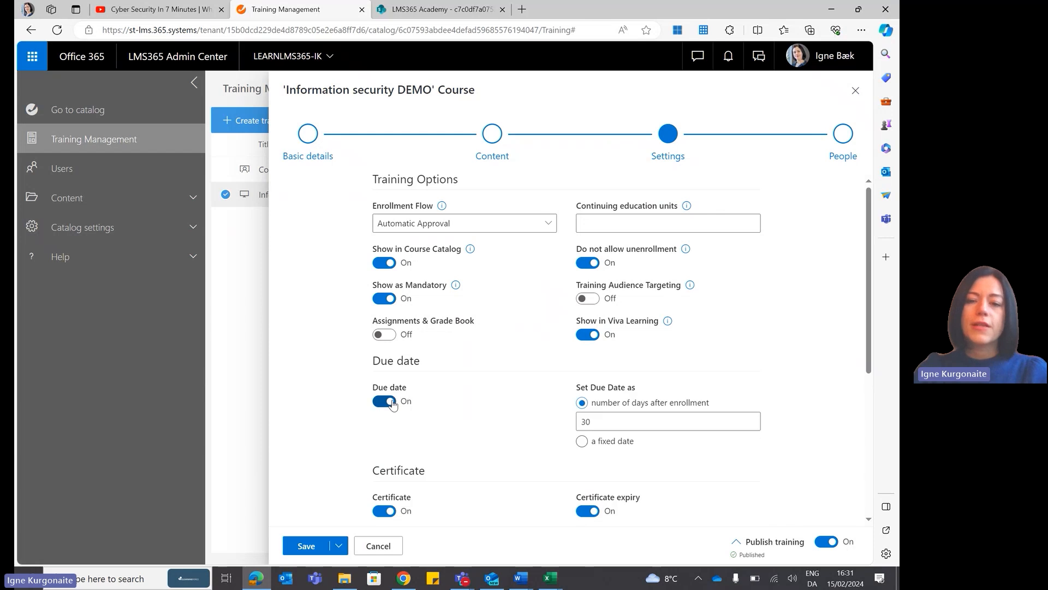
click(620, 420)
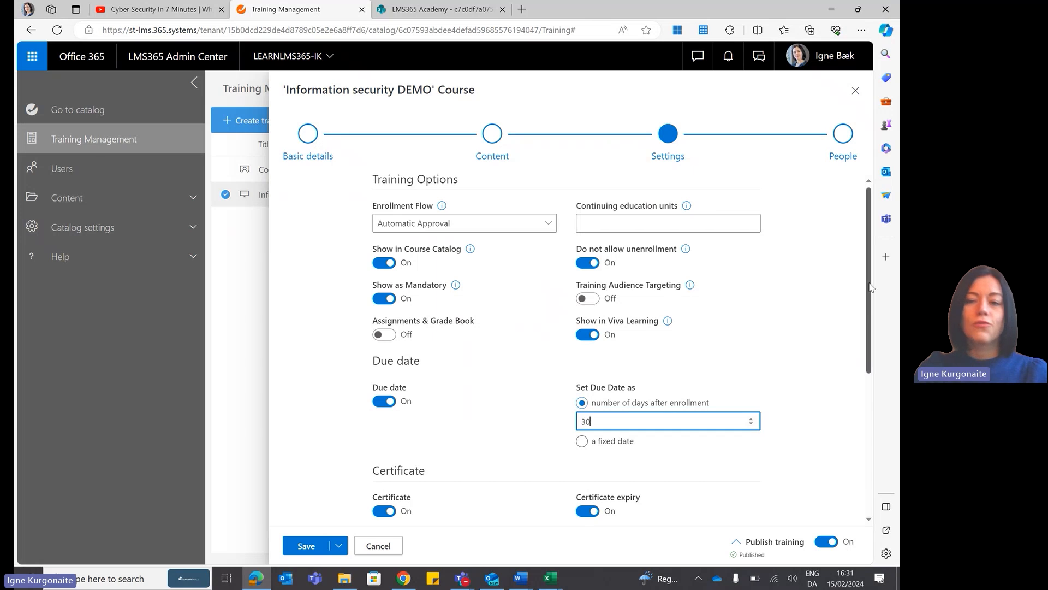
drag(870, 290, 877, 399)
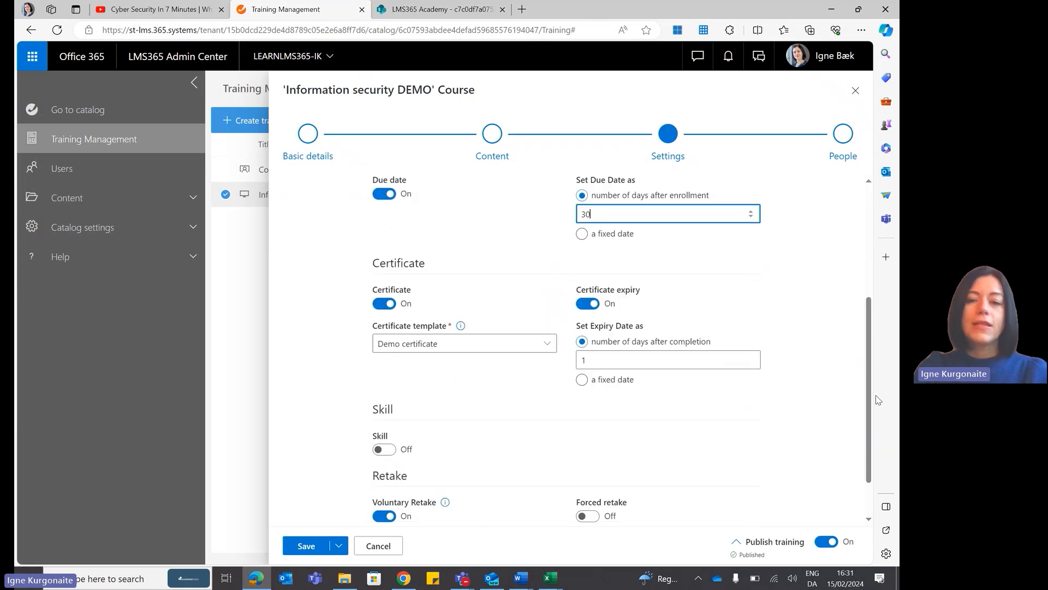
click(585, 361)
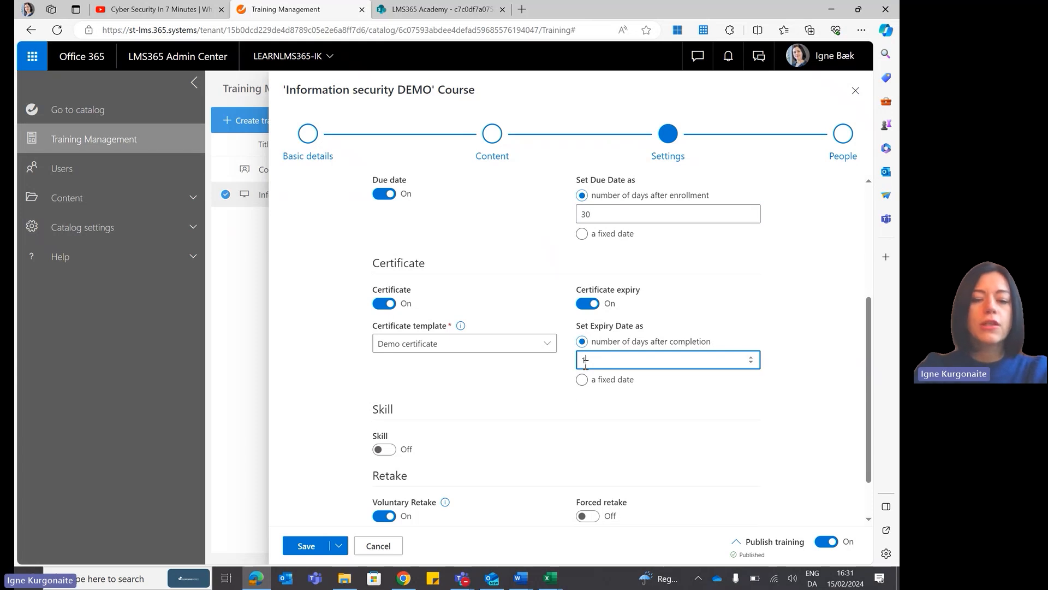
key(BackSpace)
text(365)
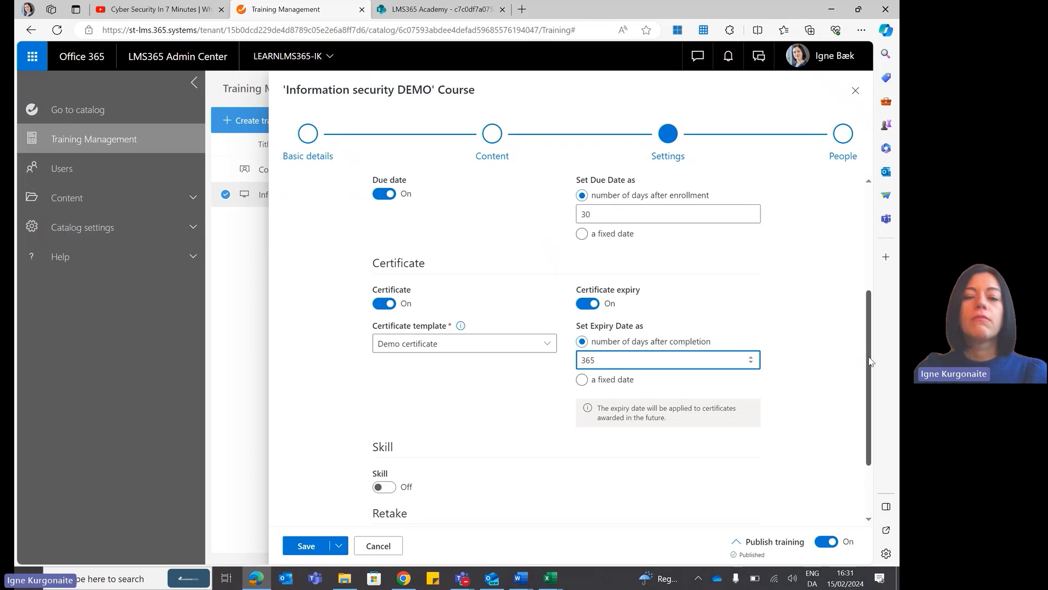
drag(870, 361, 854, 254)
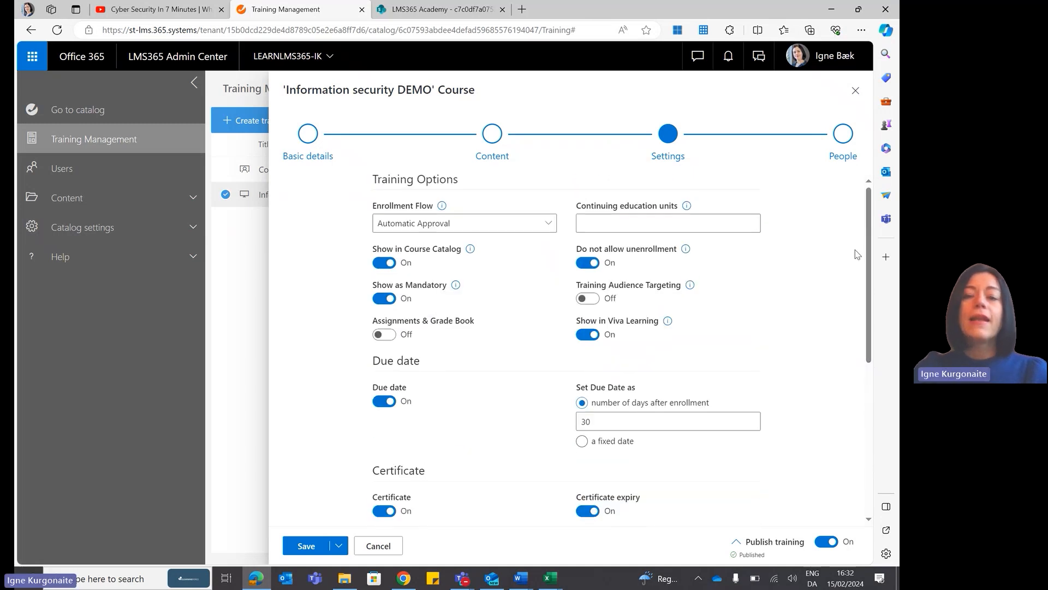
Start enrolling learners in the Information security DEMO course and select an individual Sales user by searching for their first name.
click(842, 140)
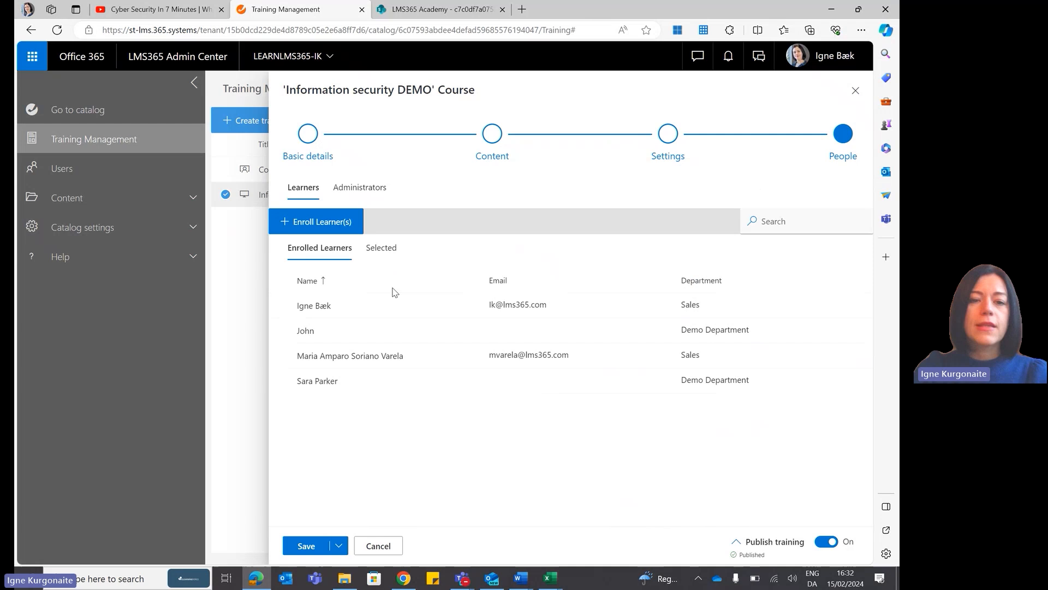
click(303, 224)
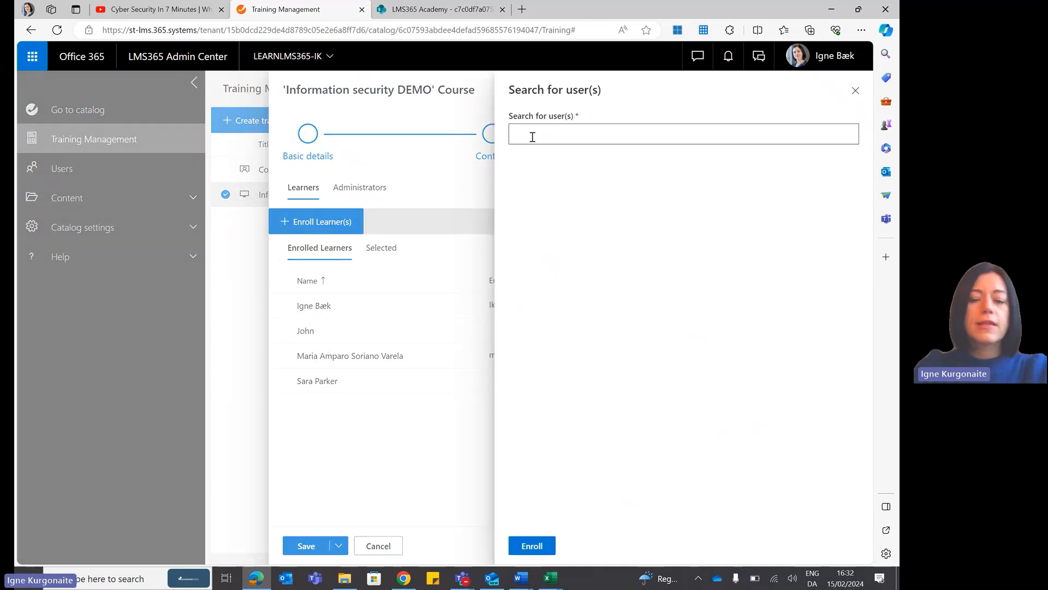
click(532, 137)
text(mads)
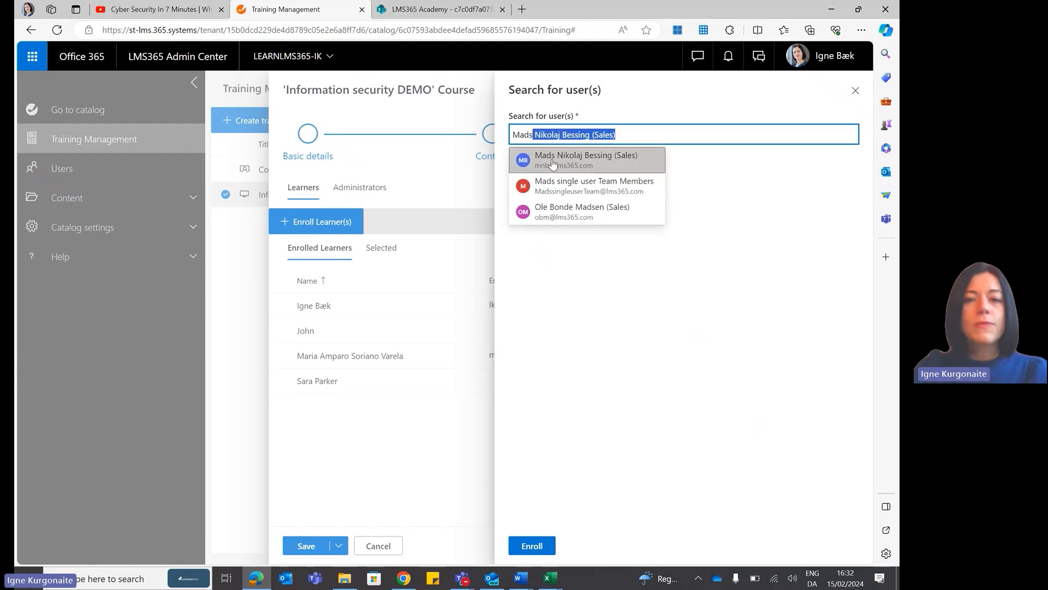
click(553, 161)
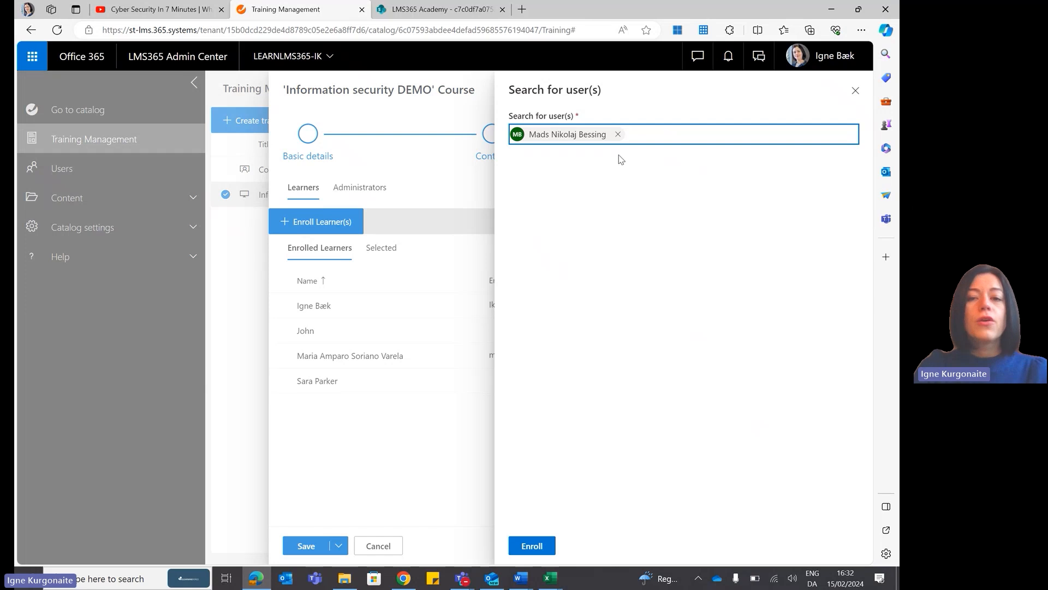
Replace the selected user with the Marketing Projects Members group, then close the user search without enrolling.
click(618, 134)
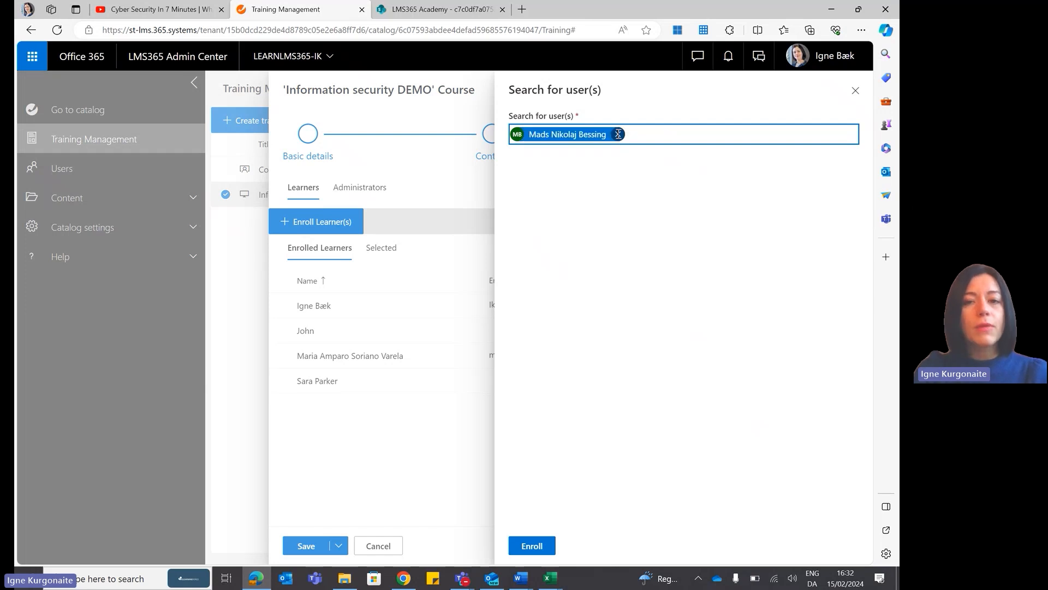
text(marketing)
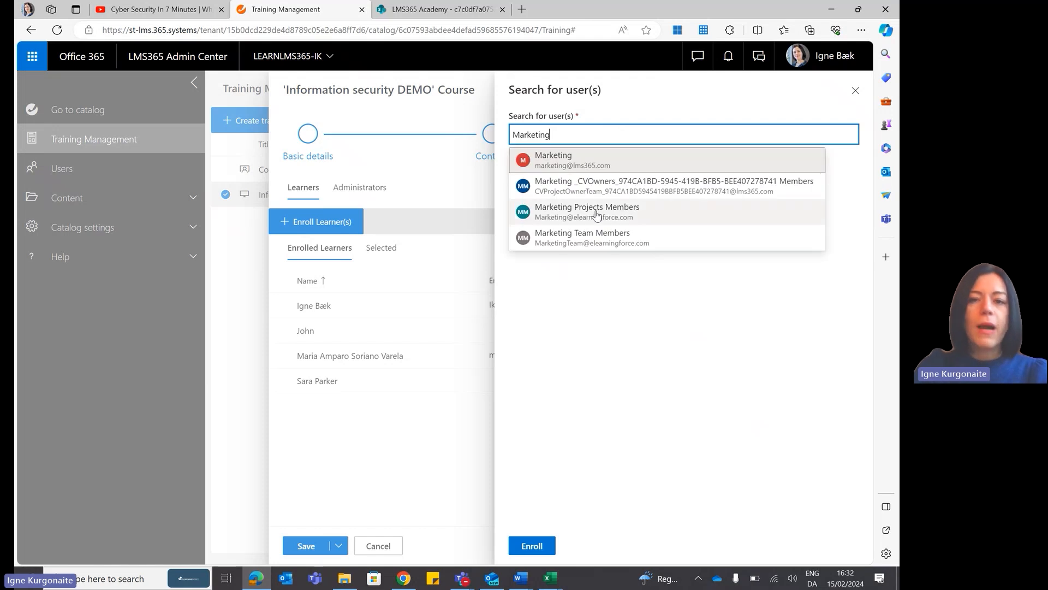
click(598, 215)
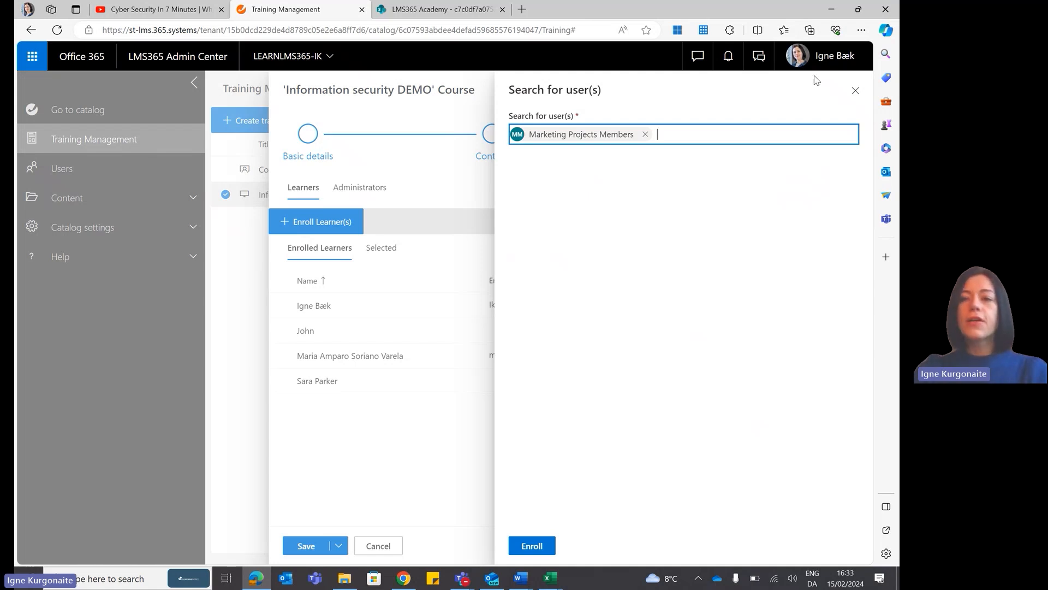
click(855, 92)
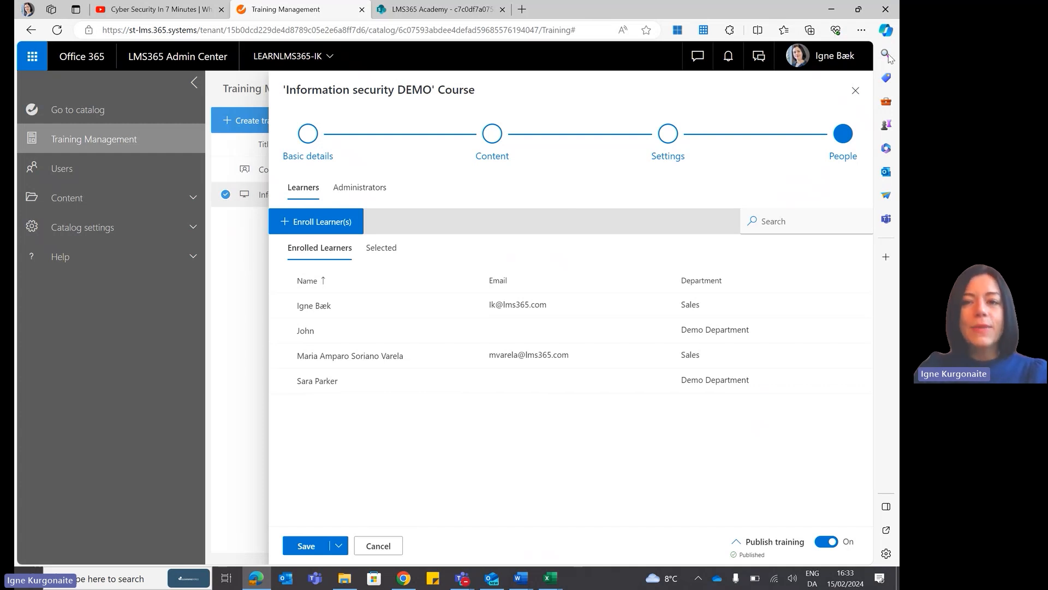
Close the Information security DEMO course and discard its unsaved changes.
click(855, 91)
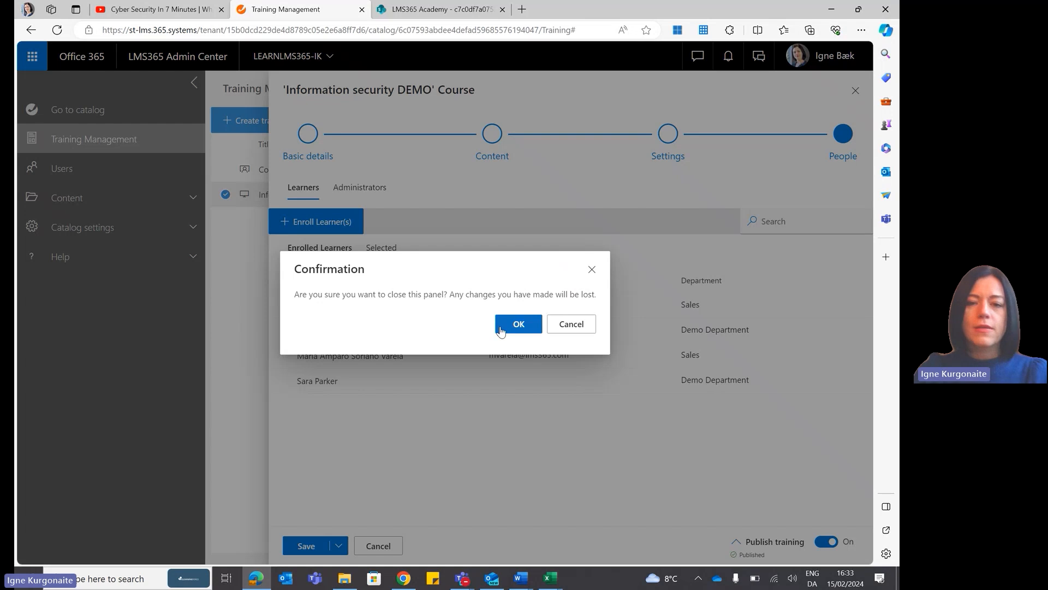
click(499, 328)
click(856, 93)
Open session management for the Computer security - ILT course and start a new course session named "Webinar5".
click(227, 172)
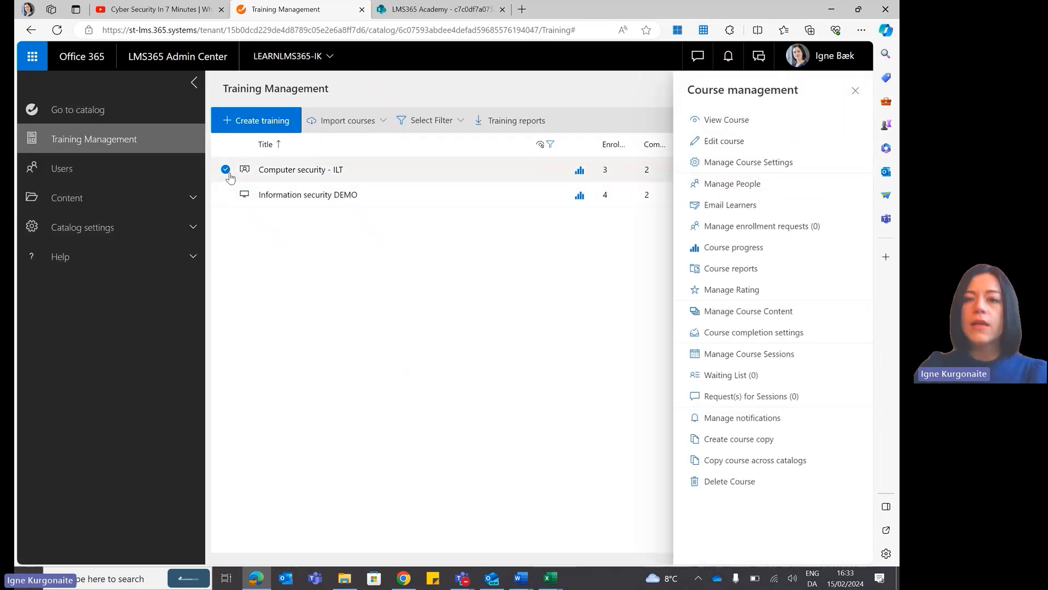
click(749, 355)
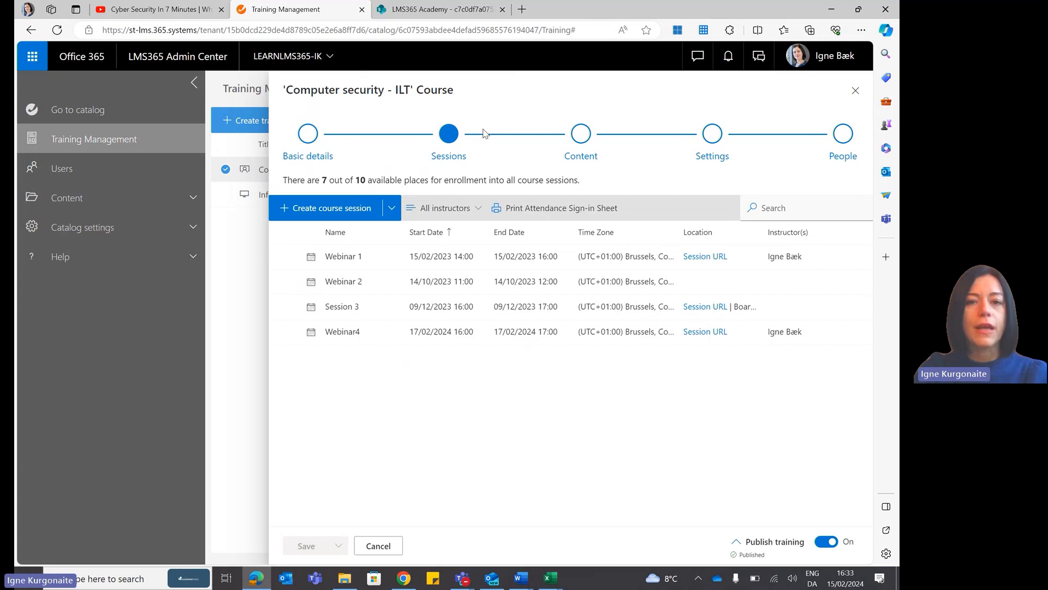
click(303, 207)
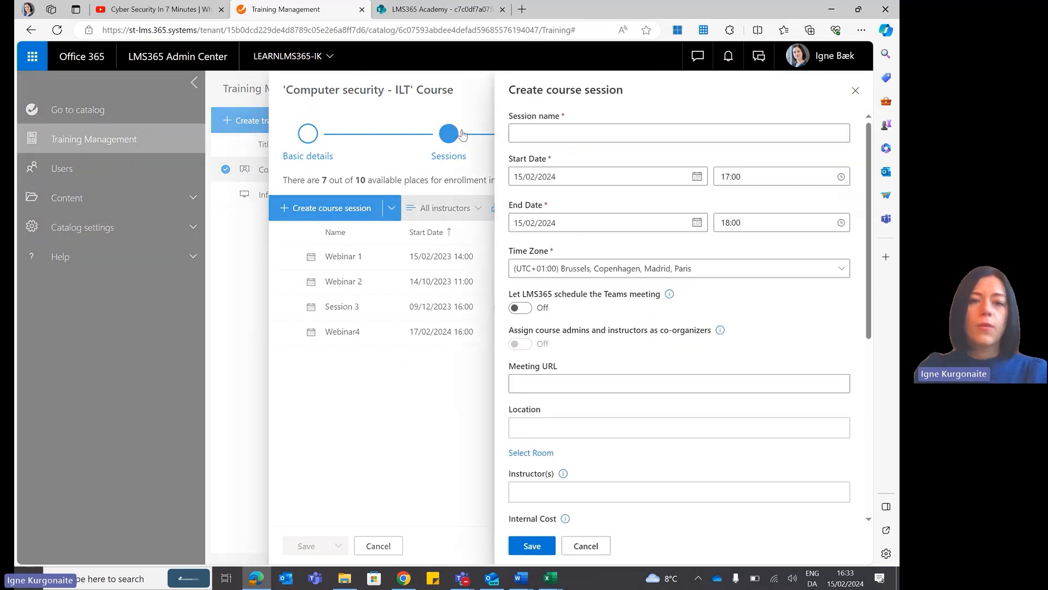
click(559, 131)
text(Webinar5)
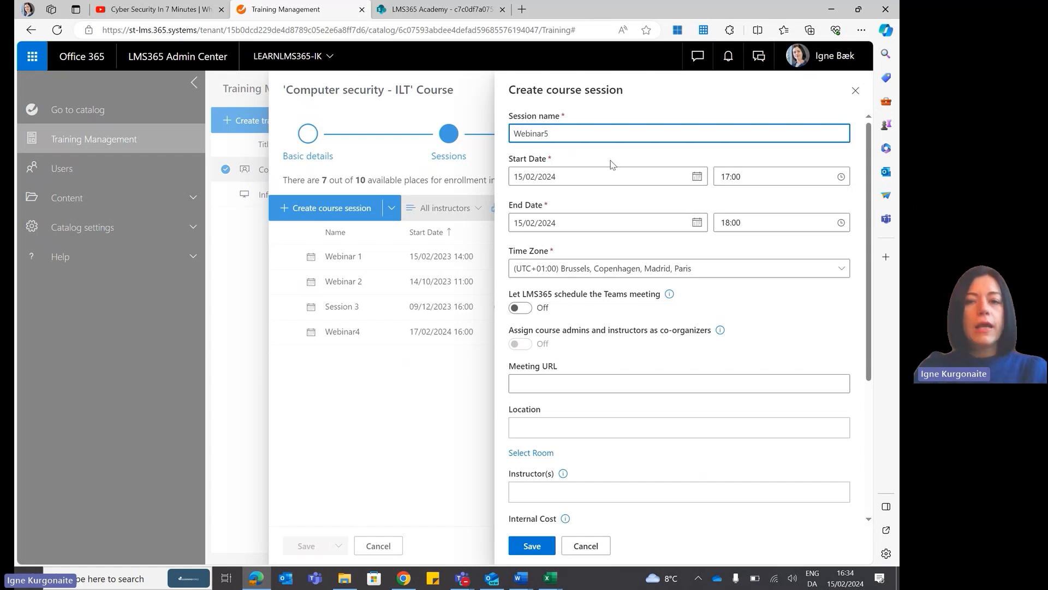
Set the session to start on 29/02/2024 at 11:00 and let LMS365 schedule its Teams meeting.
click(697, 176)
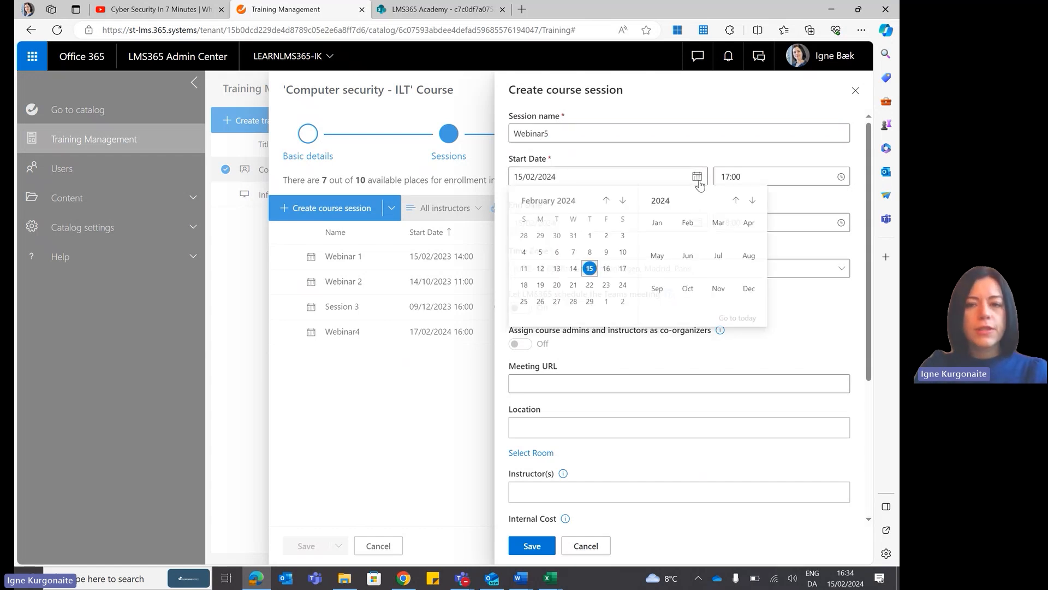
click(591, 302)
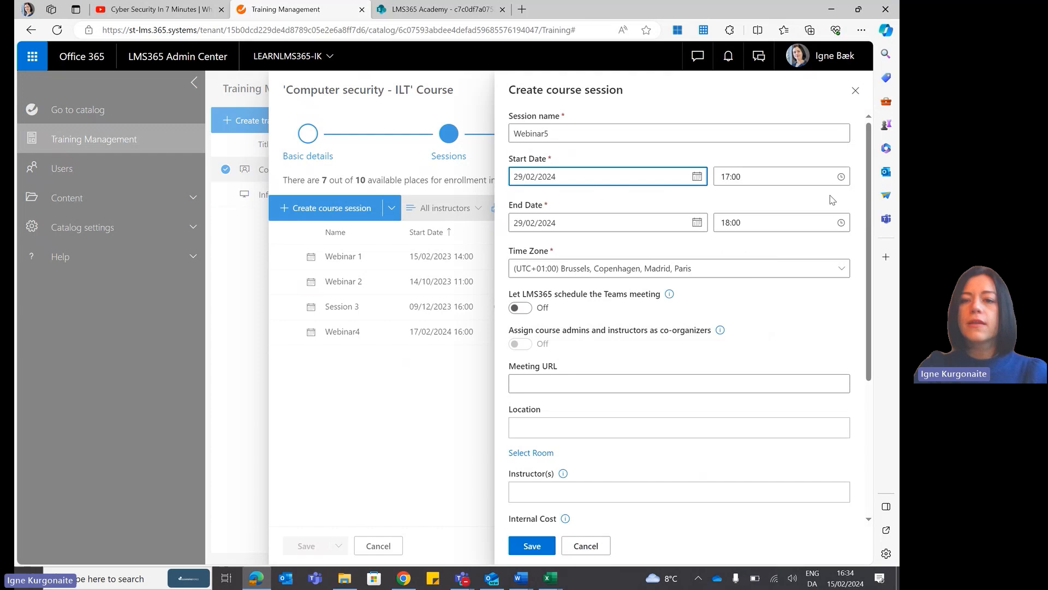
click(842, 178)
drag(846, 306, 846, 276)
click(756, 240)
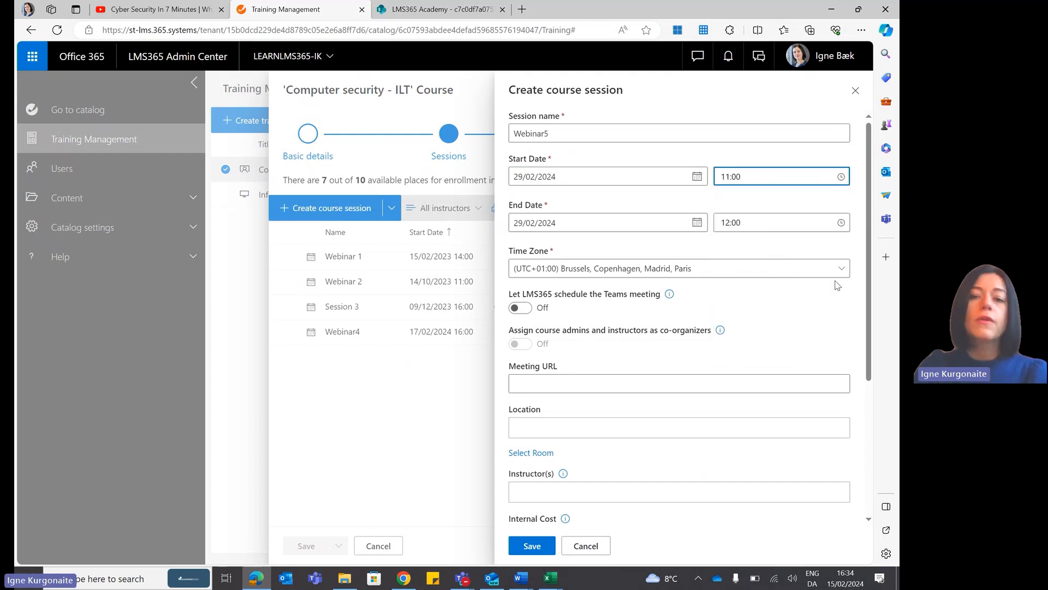
click(544, 315)
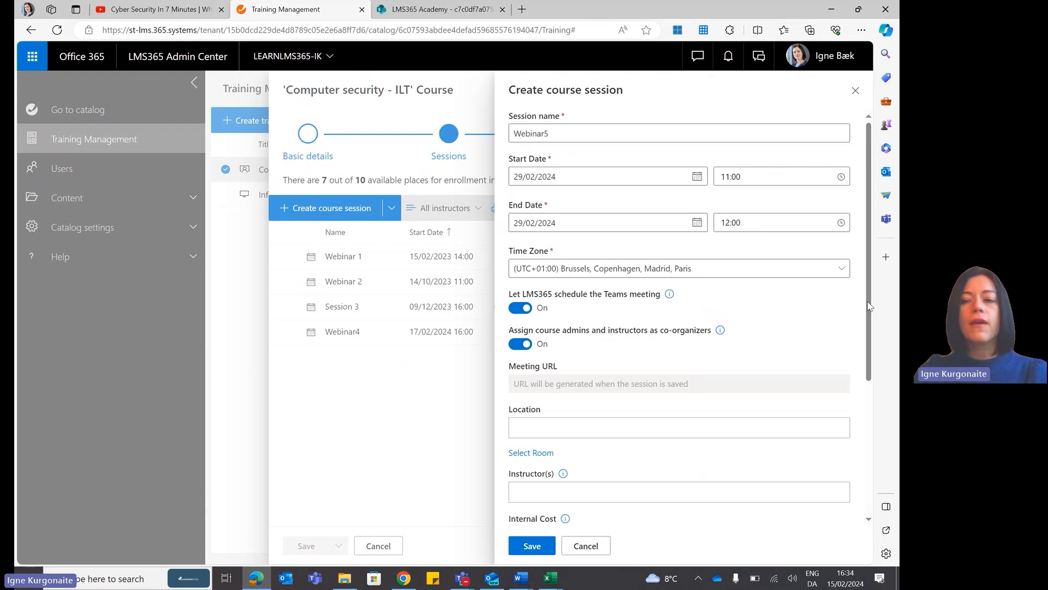
Add the new location "Conference room 7" to the session, switching LMS365's Teams meeting scheduling off and back on.
scroll(869, 308, down, 2)
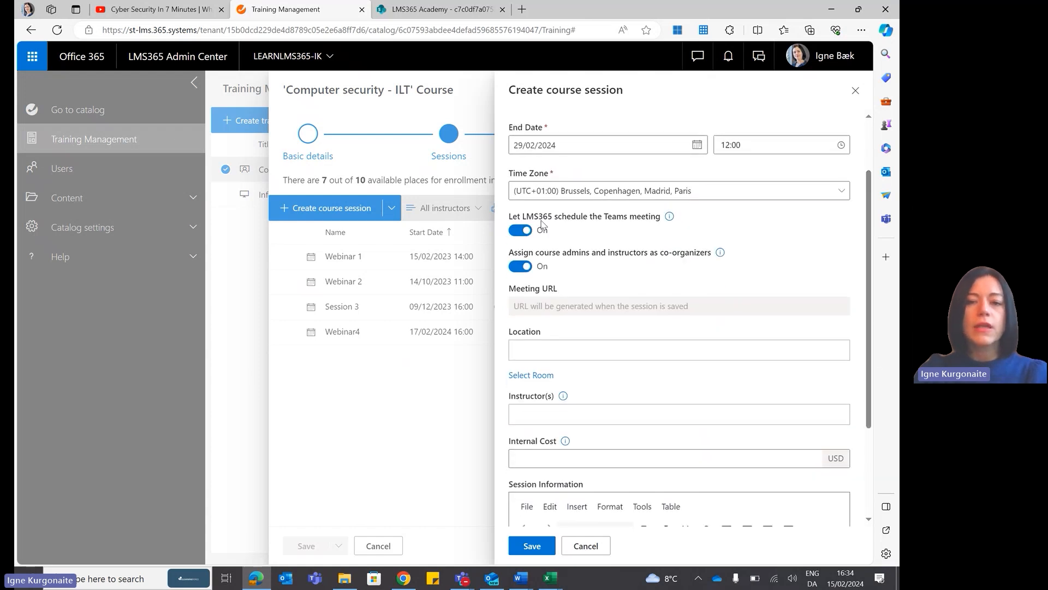
click(518, 231)
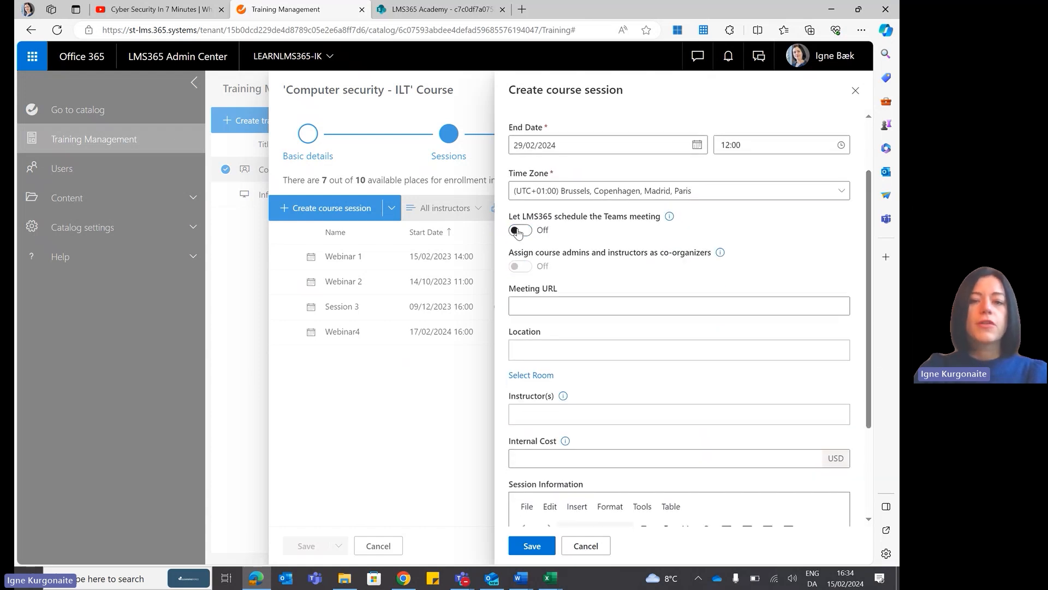
click(538, 352)
text(Con)
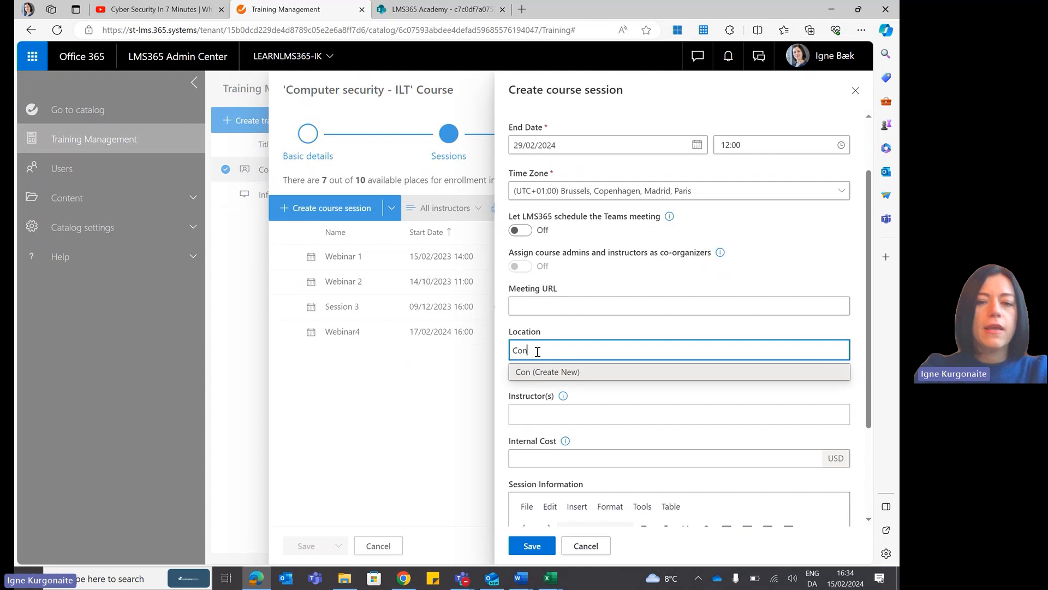
text(ferenec)
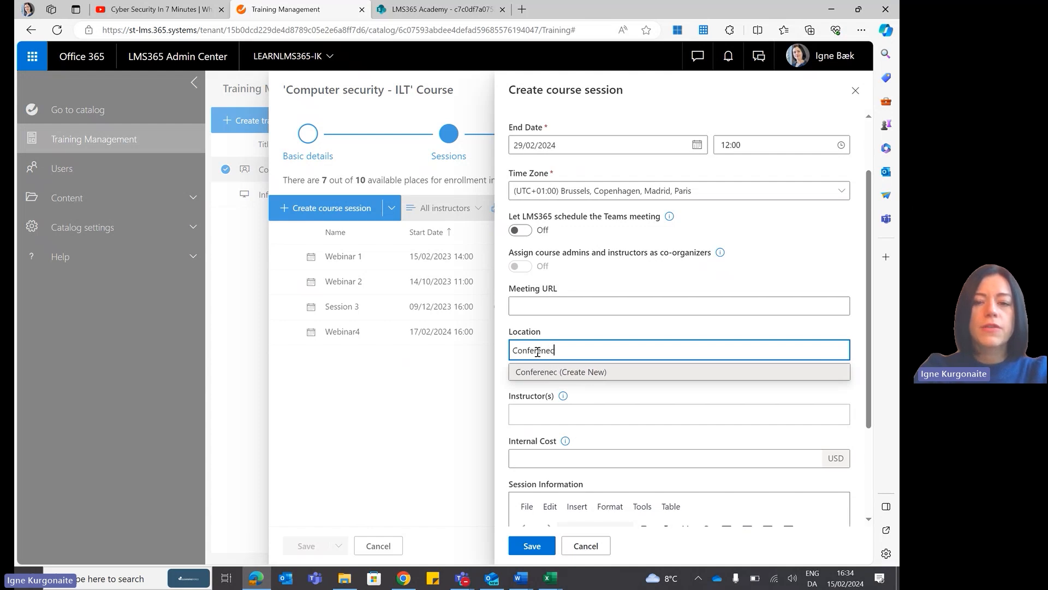
key(BackSpace)
key(BackSpace)
text(ce room 7)
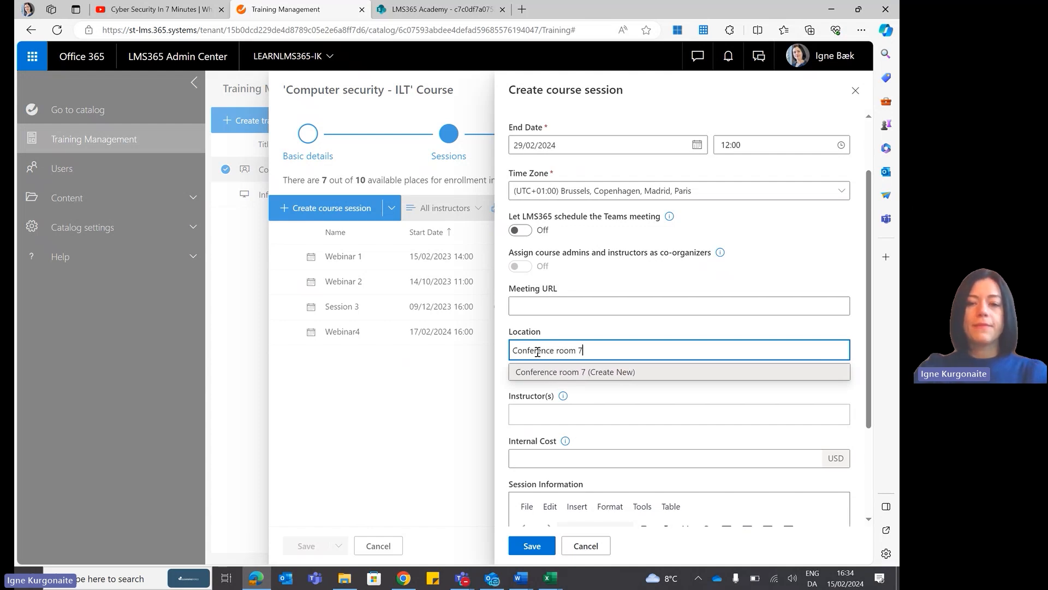
click(563, 375)
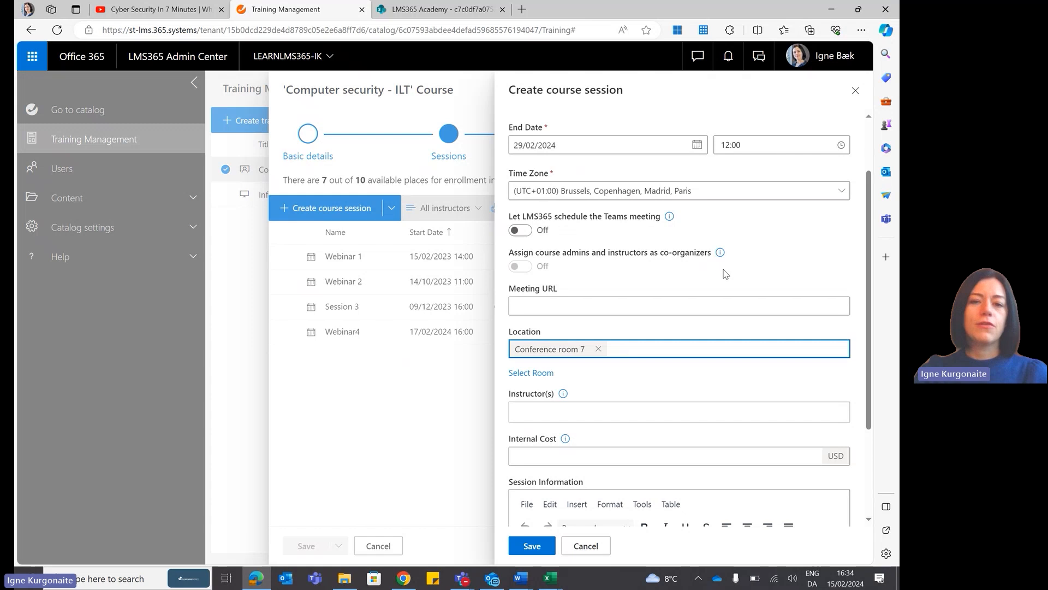
click(526, 230)
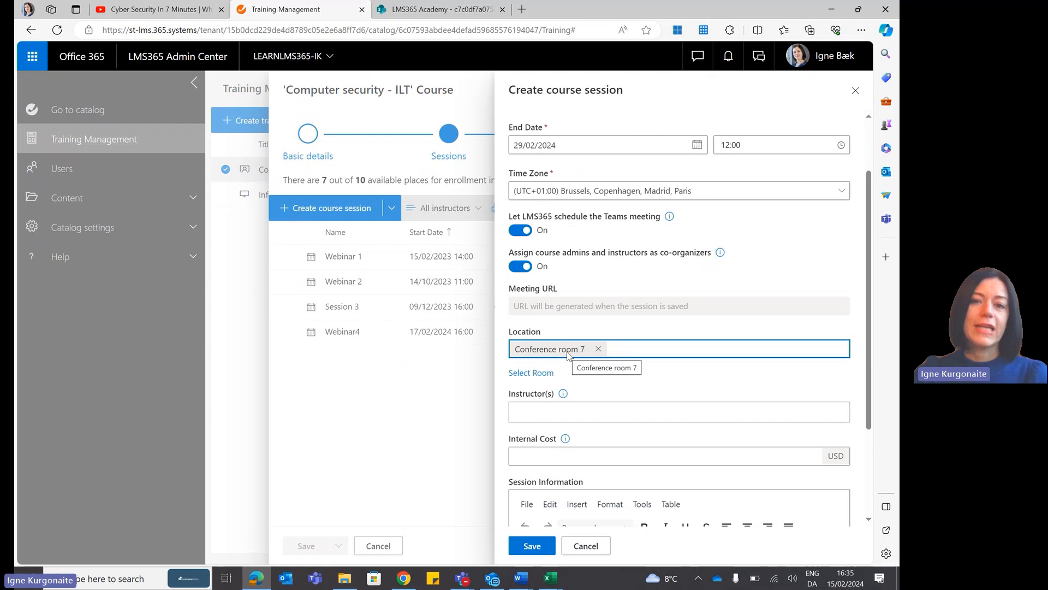
Add an instructor to the session and remove that instructor again.
drag(876, 248, 876, 338)
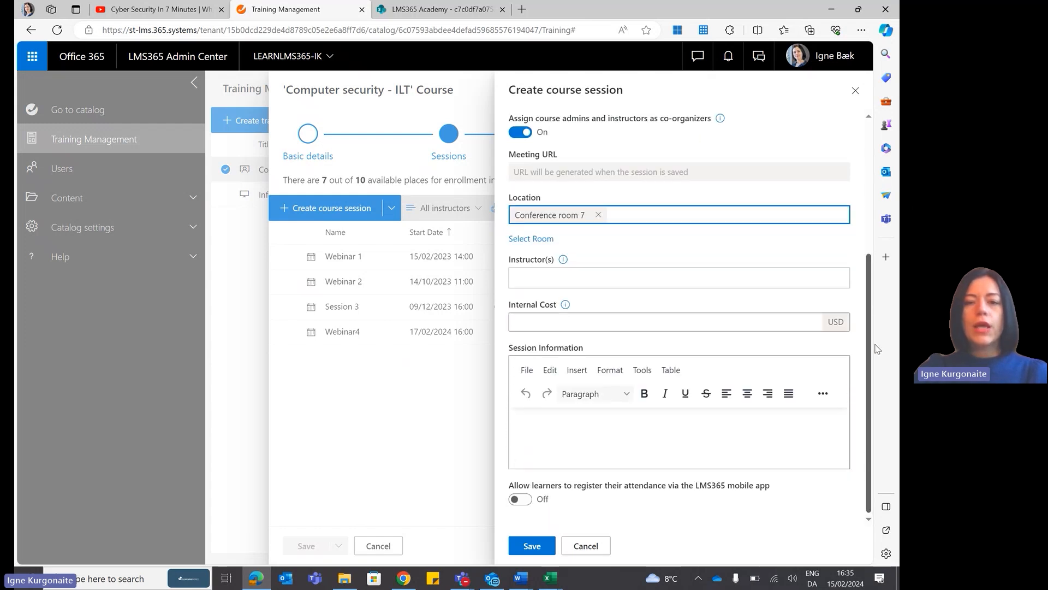
click(554, 277)
text(mads)
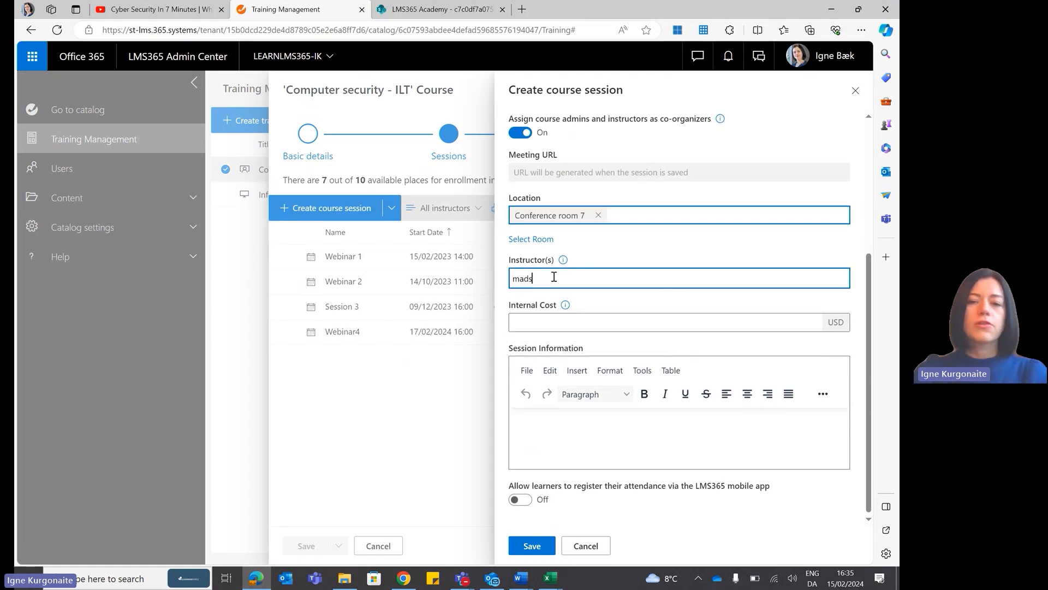
click(570, 299)
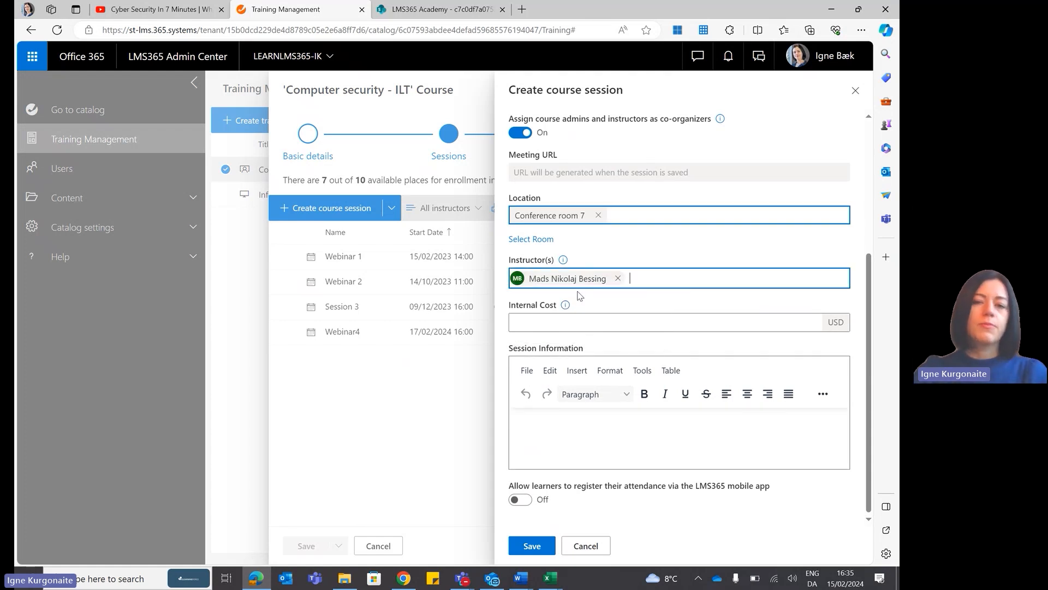
click(617, 278)
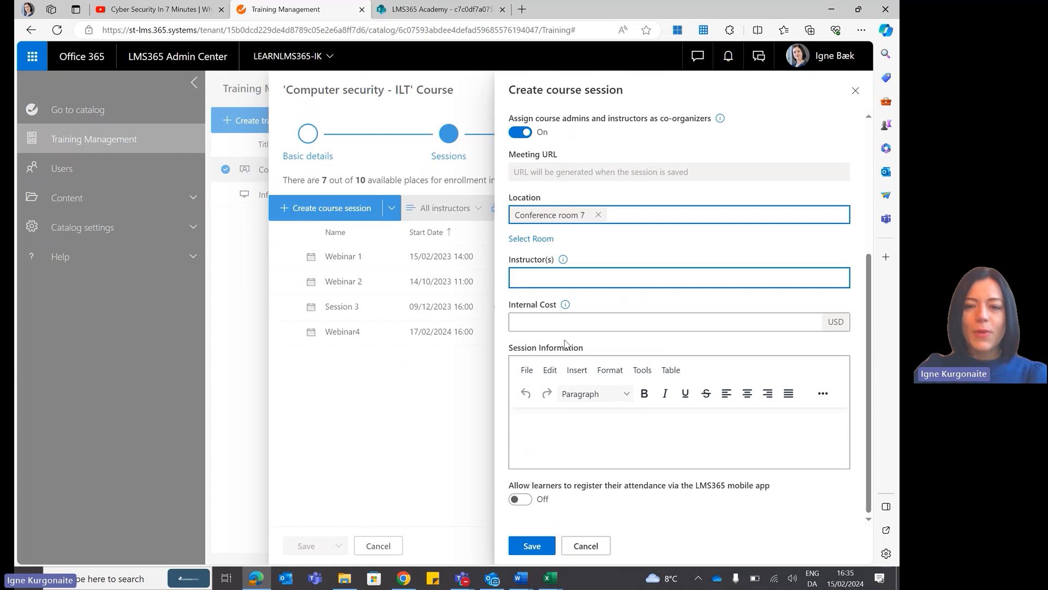
Allow learners to register attendance via the mobile app with a QR code required, and save the session.
click(520, 498)
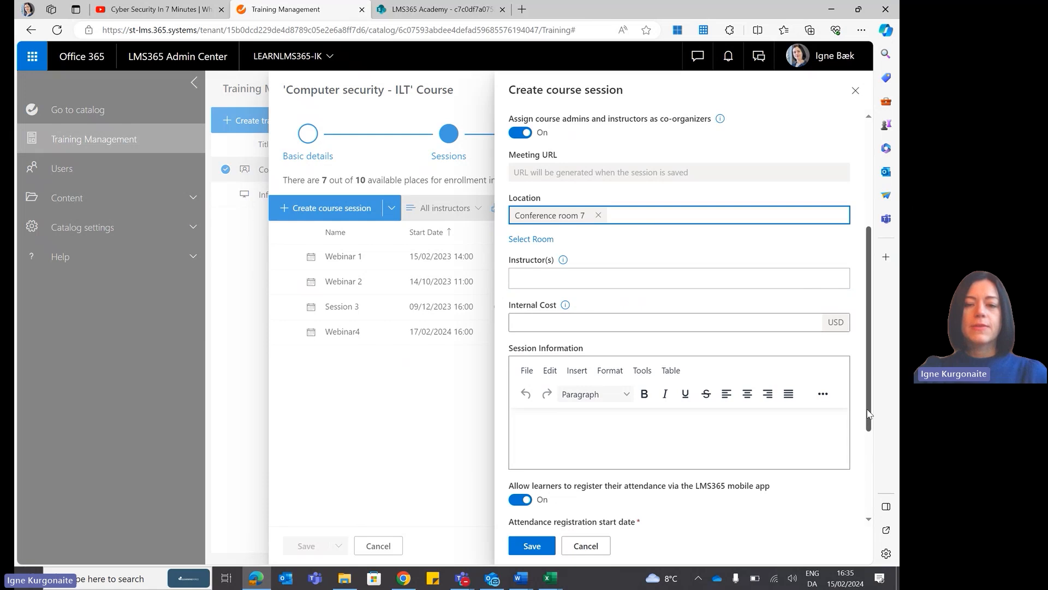
scroll(870, 523, down, 3)
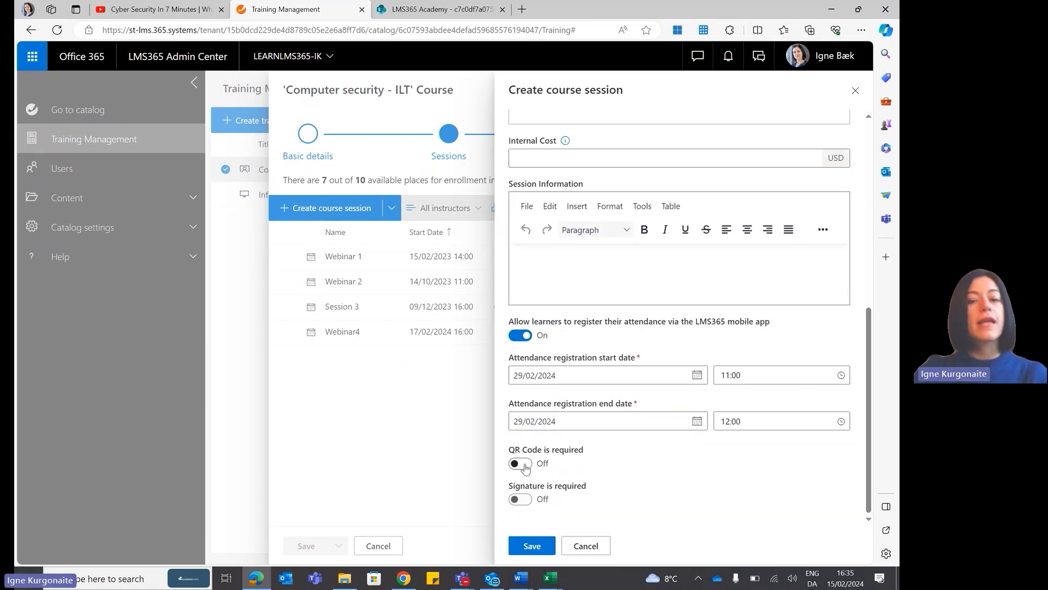
click(524, 464)
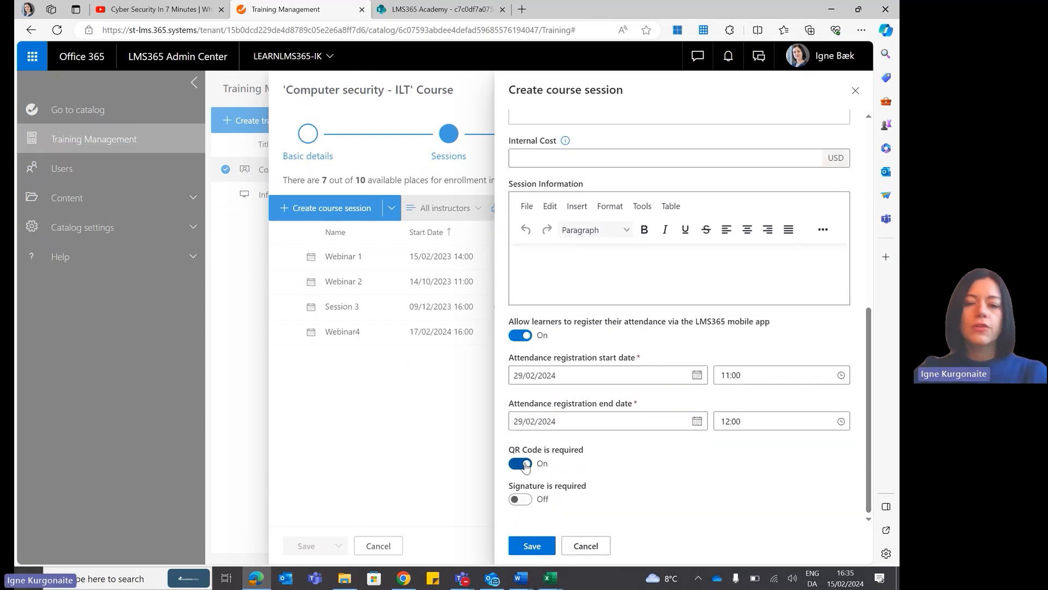
click(525, 546)
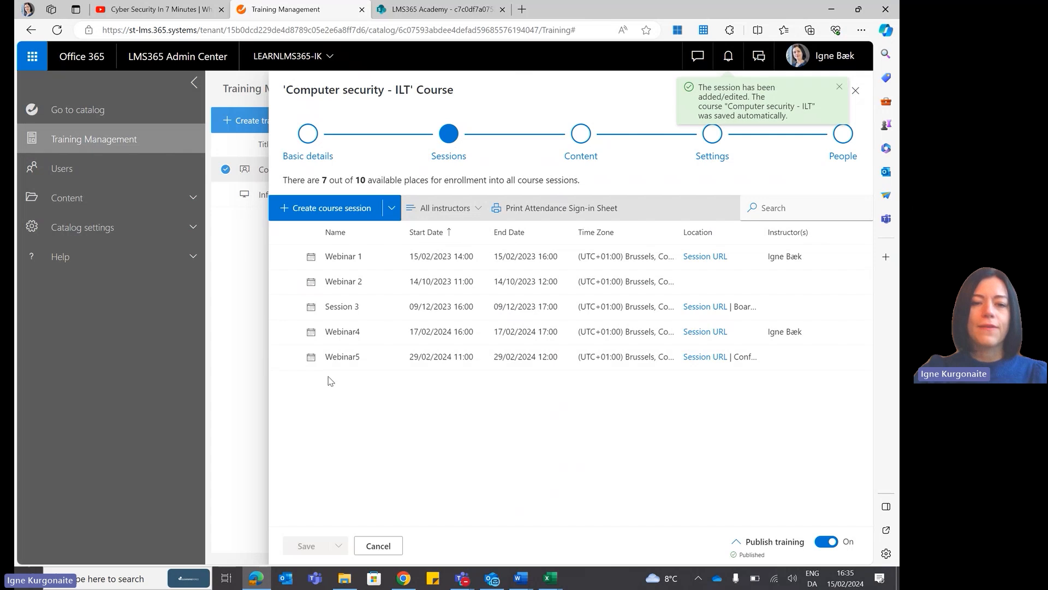
Download the attendance-tracking QR code for Webinar5, view the PDF, and return to the course's session list.
click(283, 358)
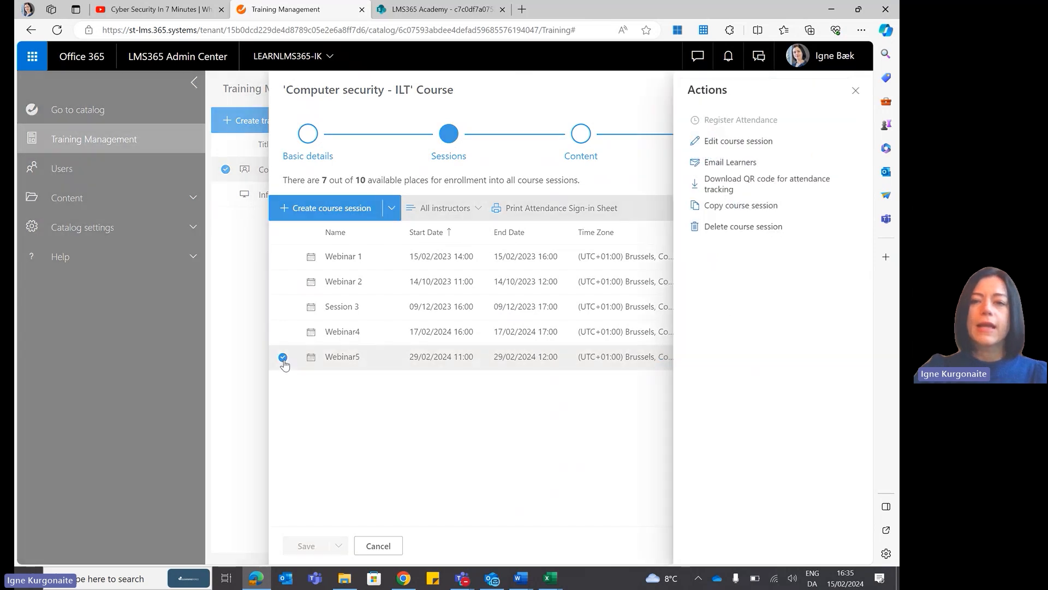
click(758, 186)
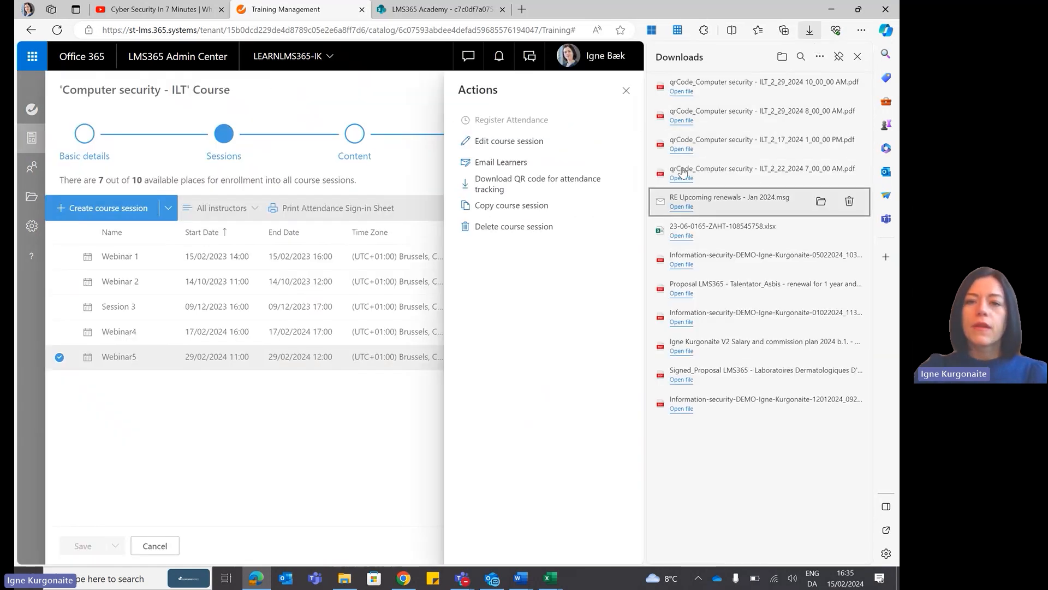
click(682, 91)
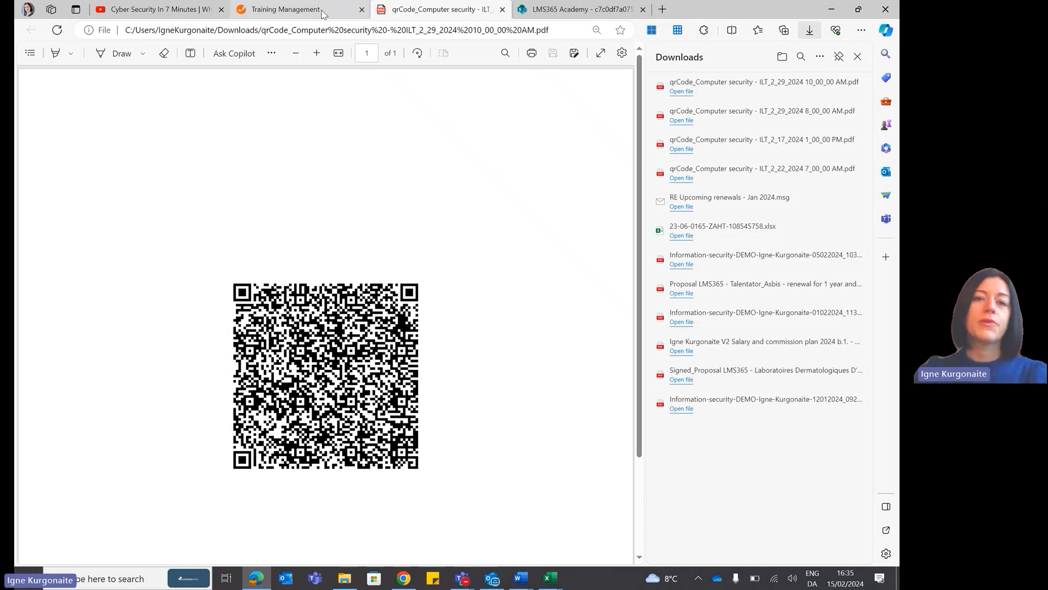
mouse_move(322, 13)
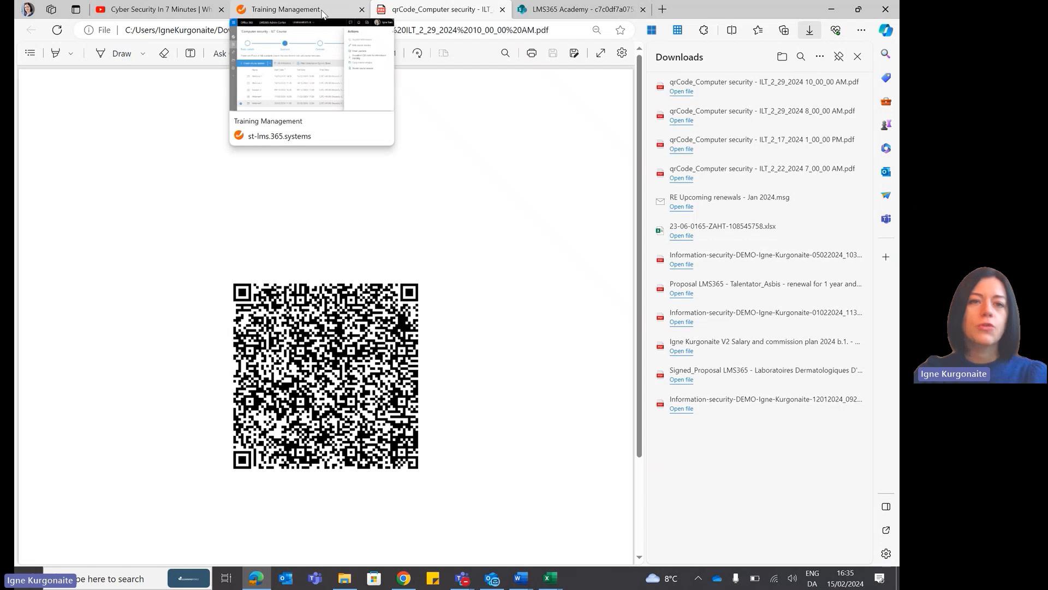
click(322, 13)
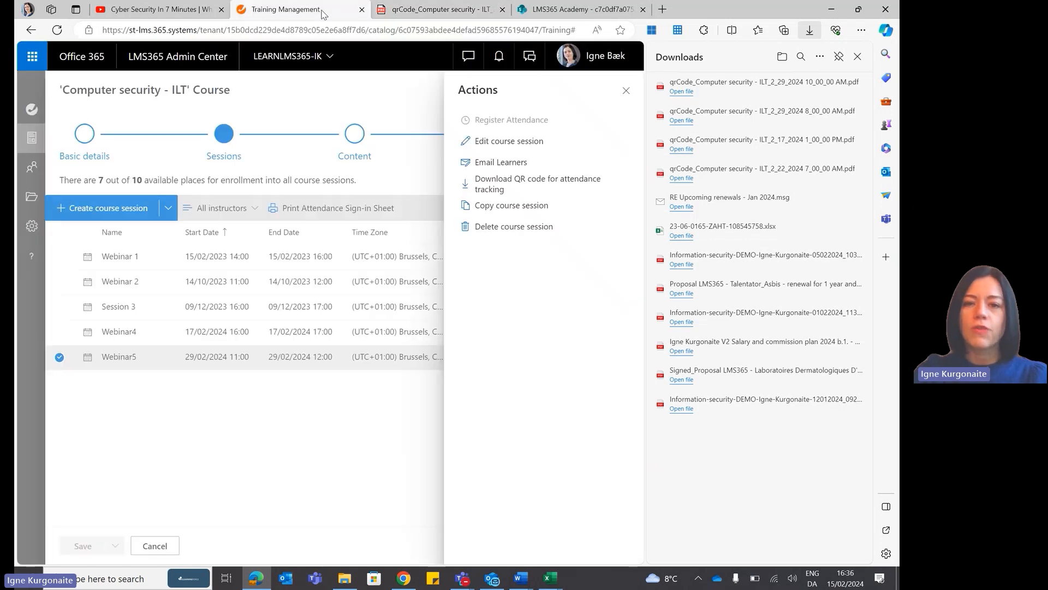
click(858, 56)
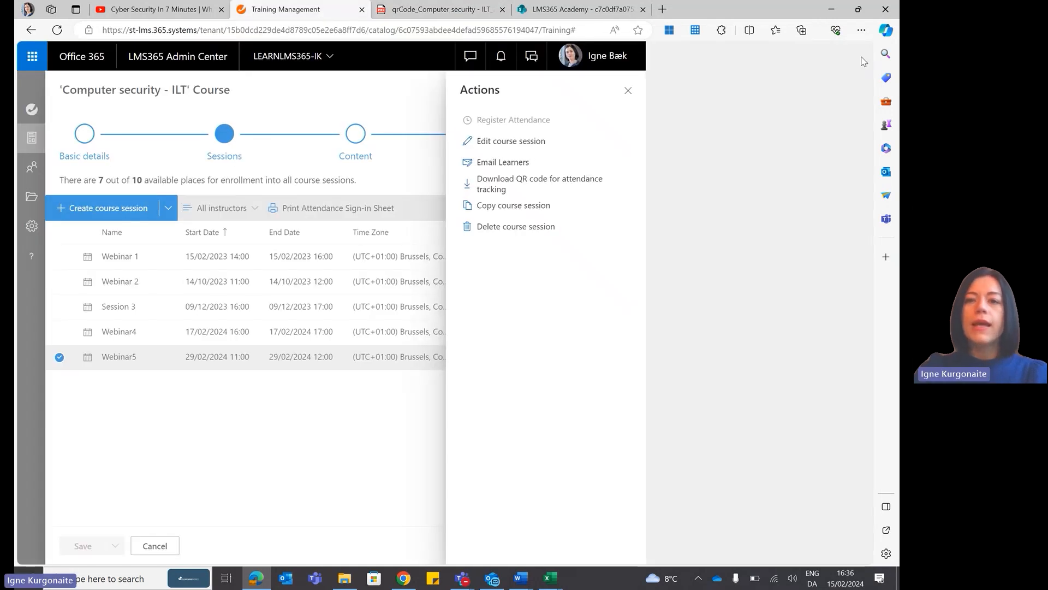
click(855, 91)
Select a user for enrollment in the Computer security - ILT course, then remove the selection and close the user search.
click(844, 149)
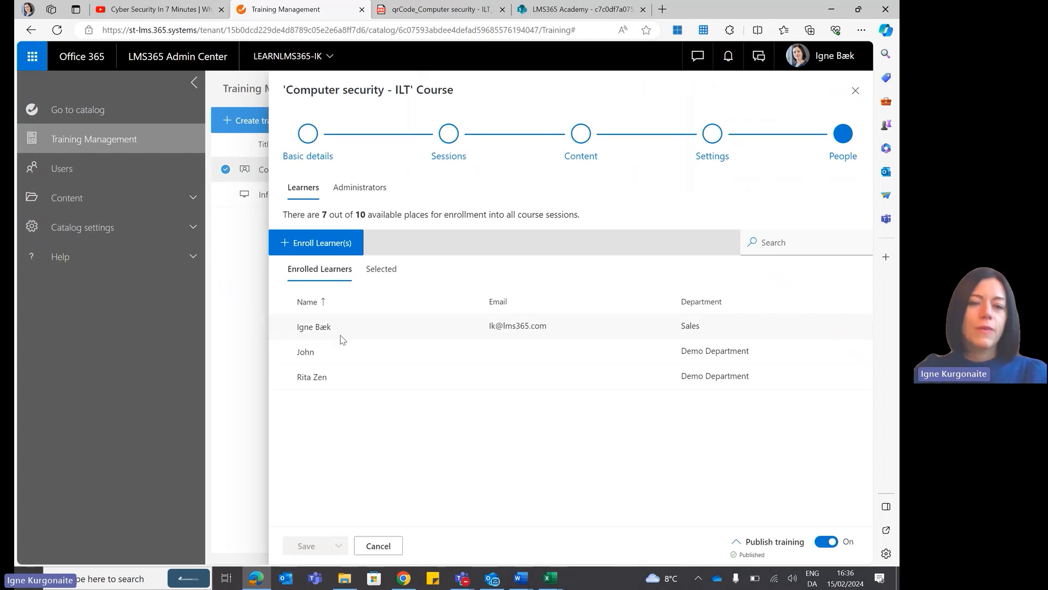
click(334, 243)
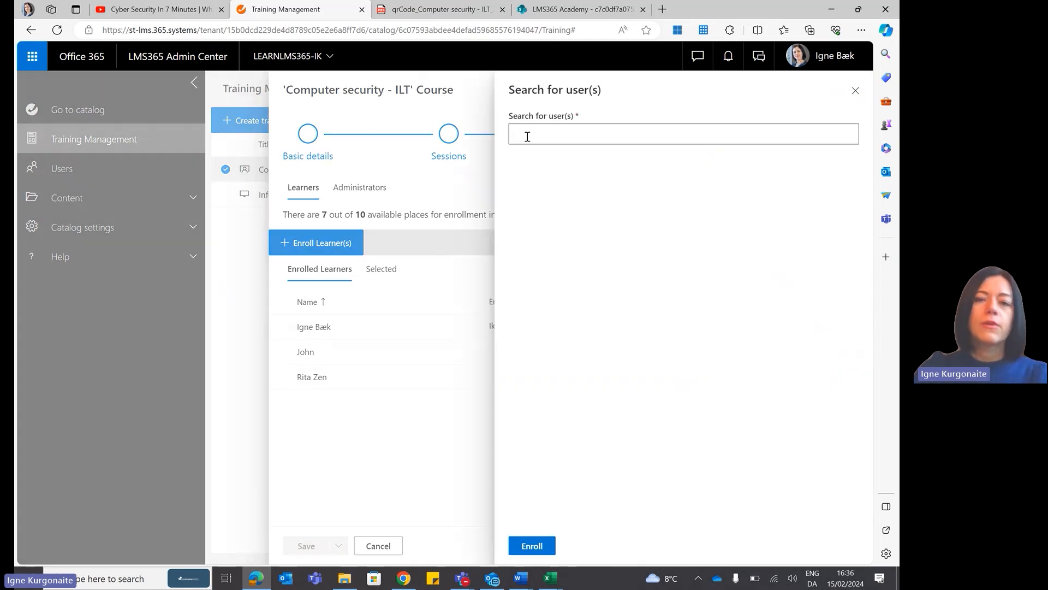
text(trav)
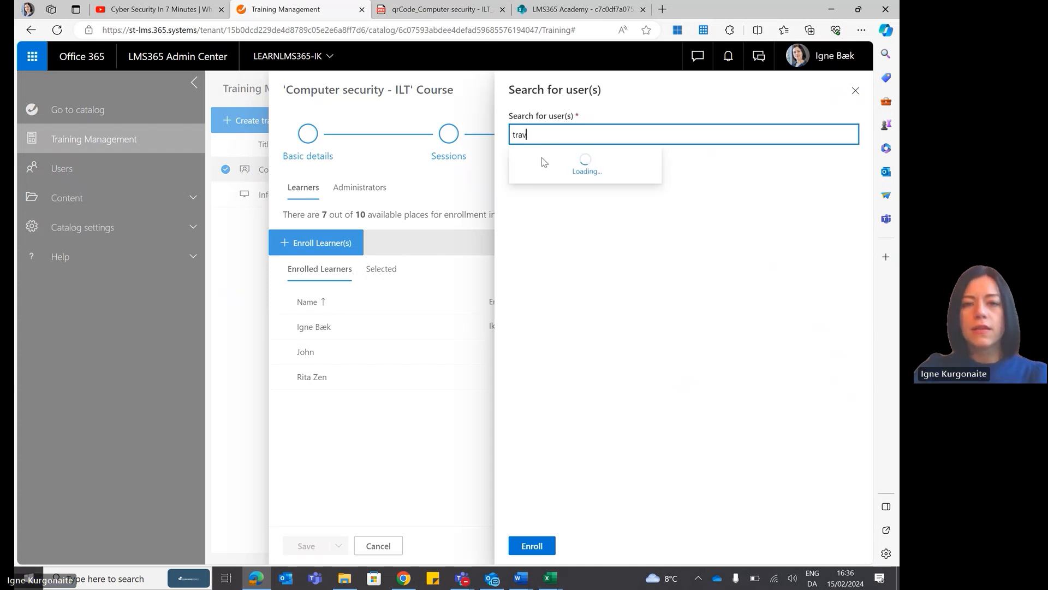
click(551, 158)
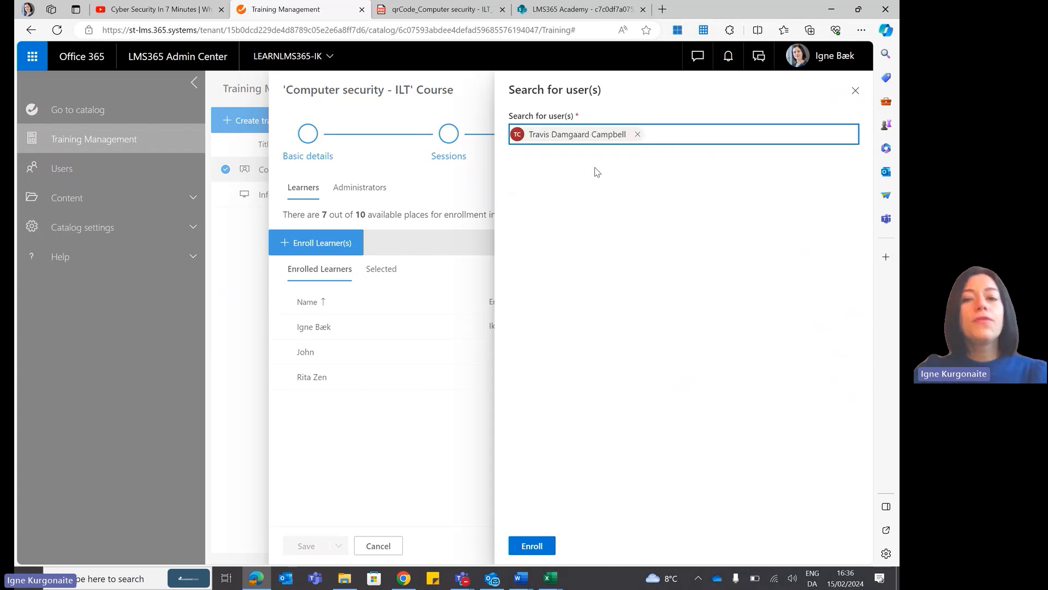
click(638, 135)
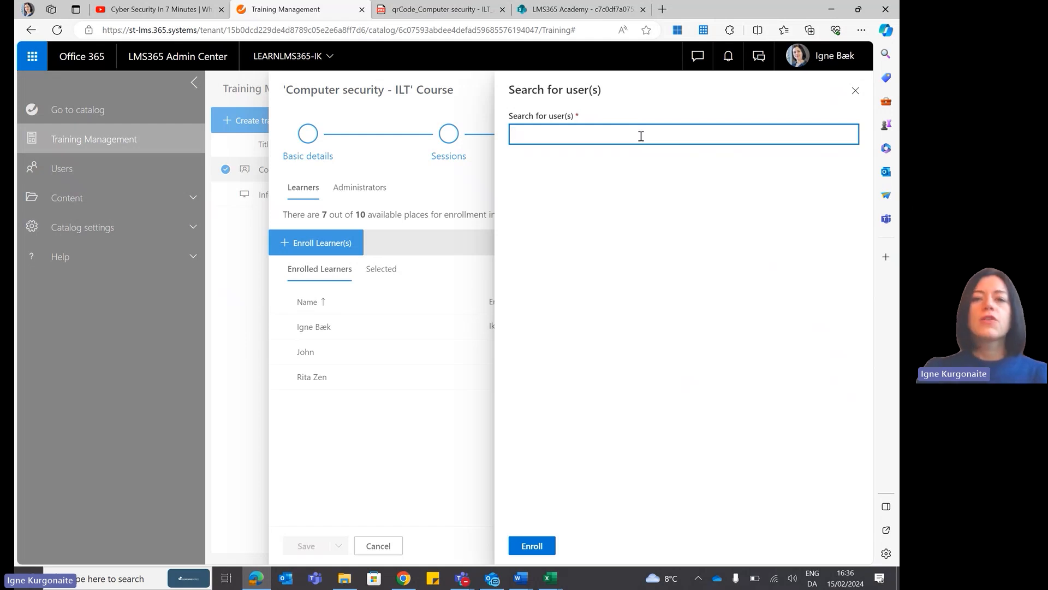
click(855, 91)
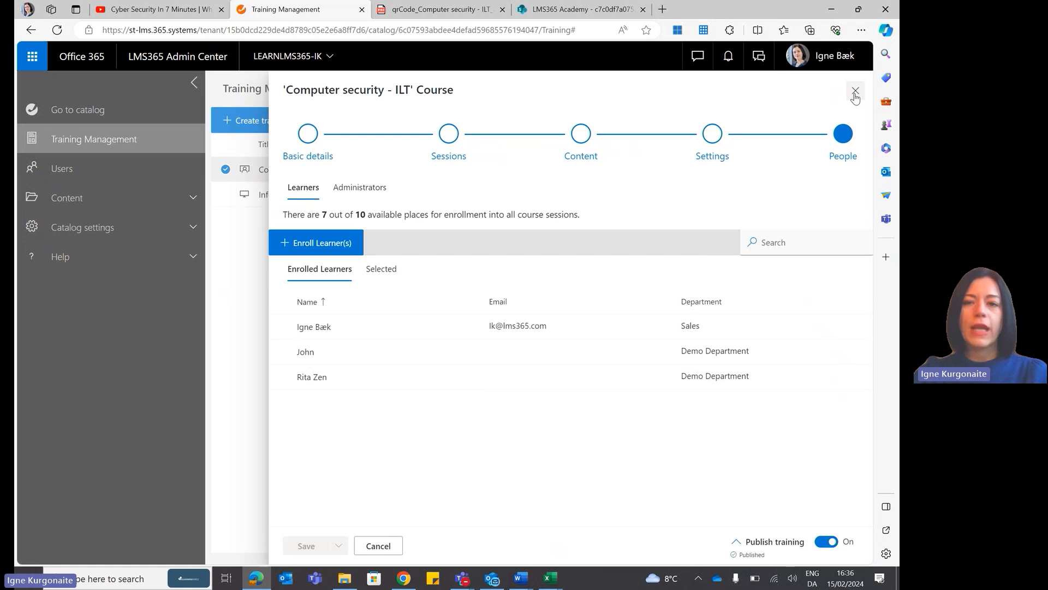
Close the Computer security - ILT course and open the catalog's notification settings.
click(855, 91)
click(857, 92)
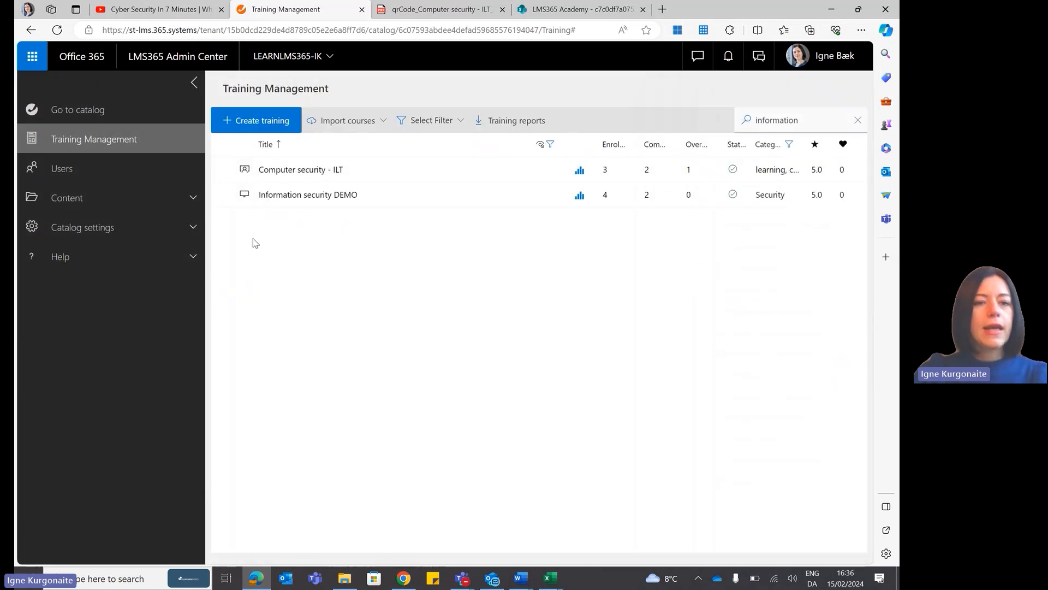
click(183, 230)
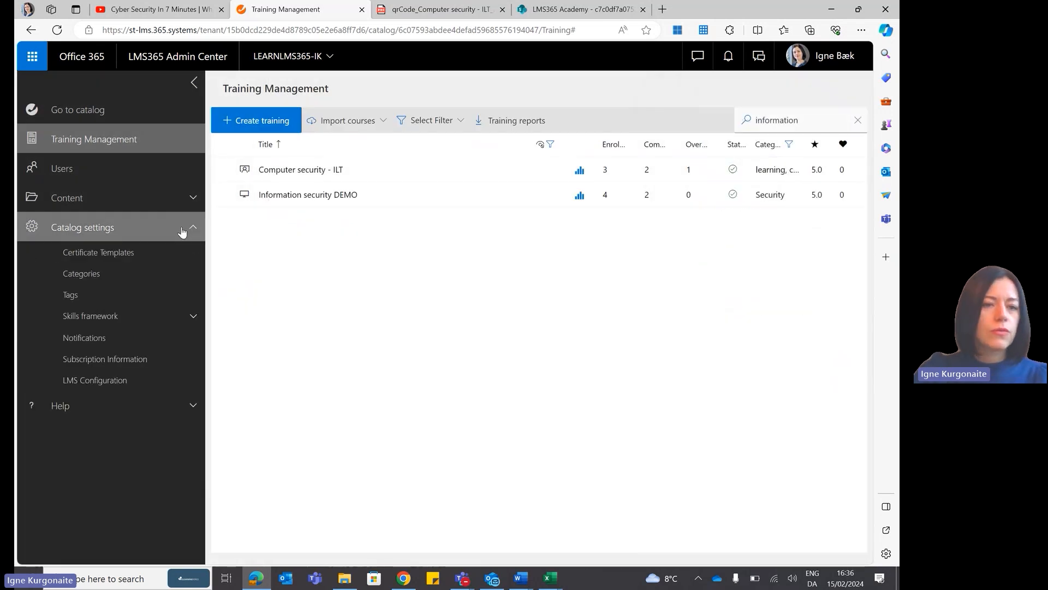
click(153, 342)
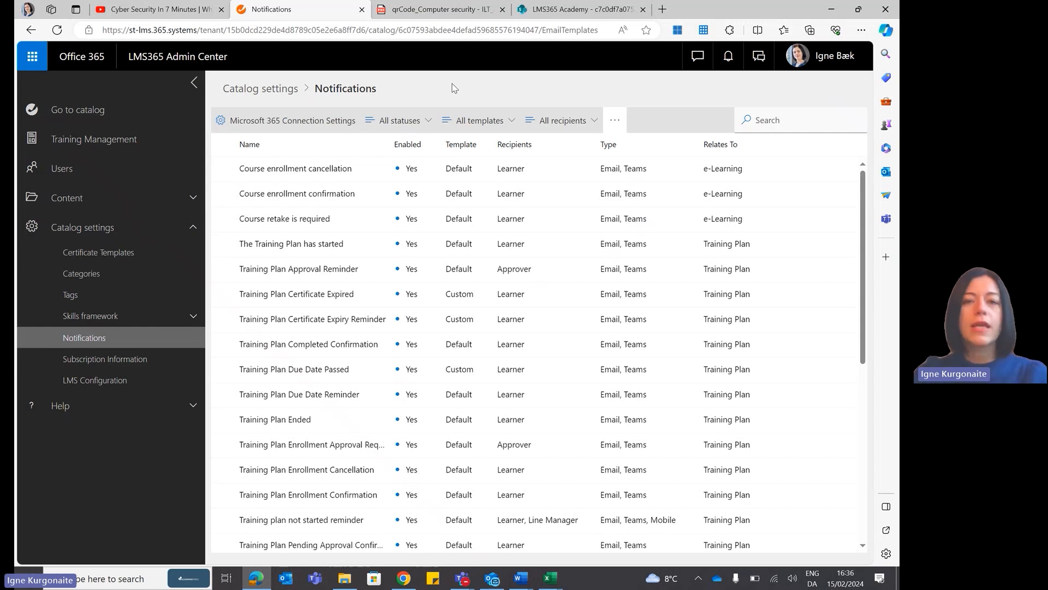
Search the notification templates for "certificate".
click(780, 121)
text(certici)
key(BackSpace)
key(BackSpace)
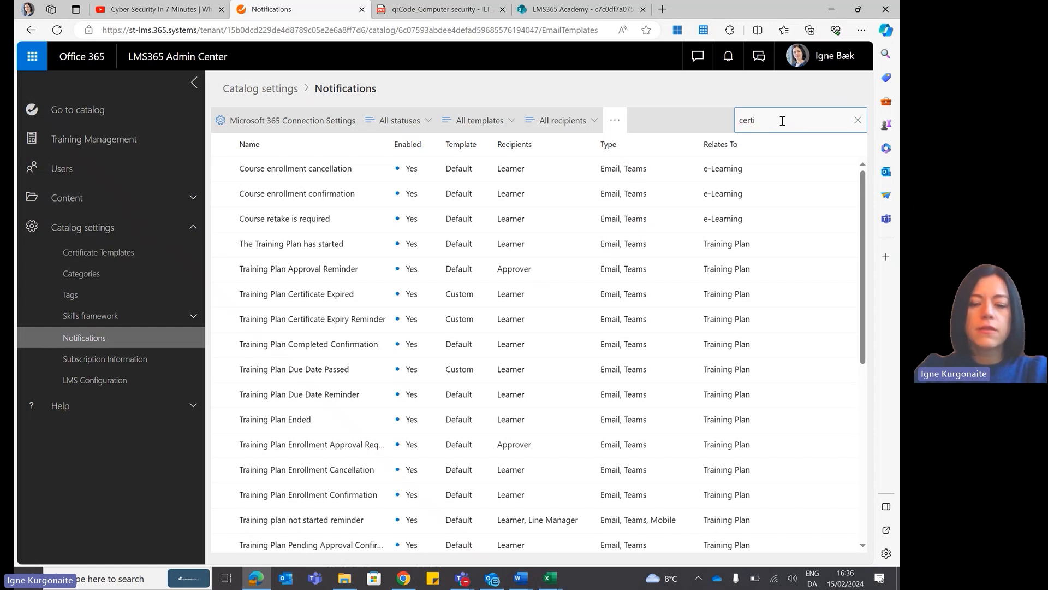
text(ficate)
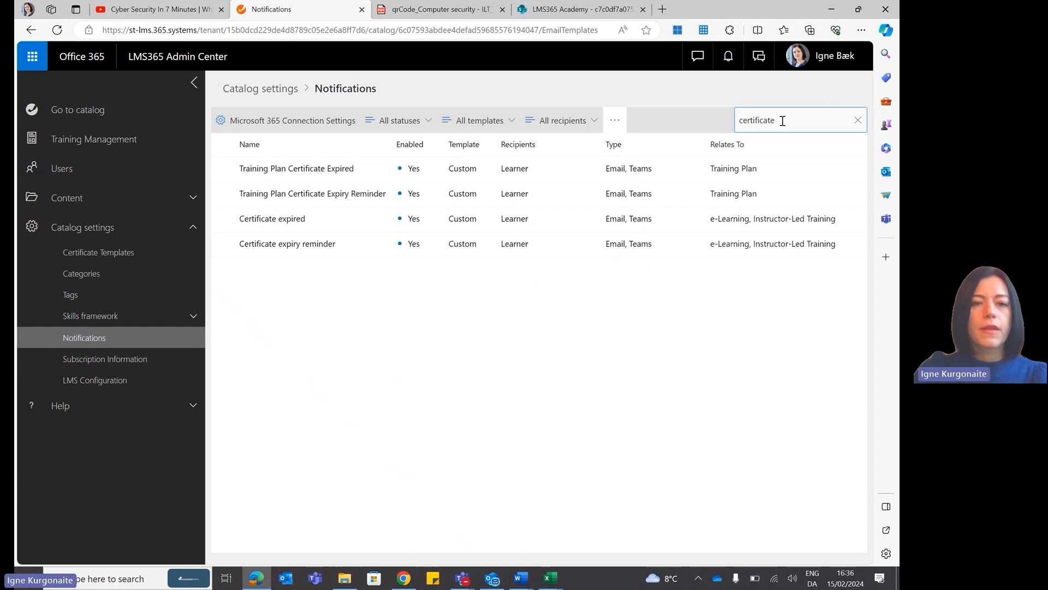
Open the Certificate expired notification template for editing and add Line Manager as a Cc recipient.
click(225, 219)
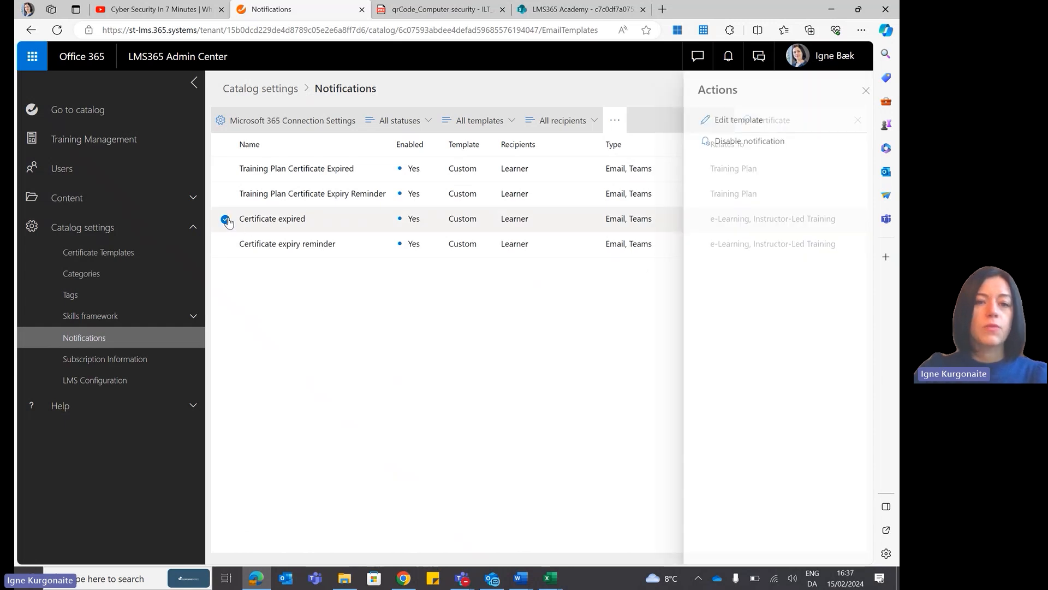
click(743, 123)
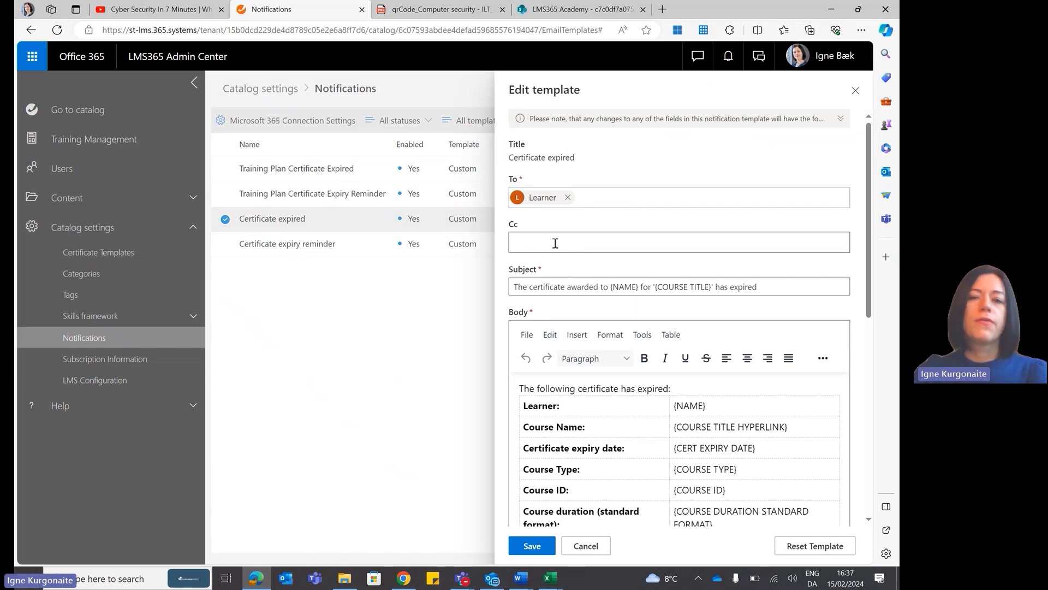
click(555, 243)
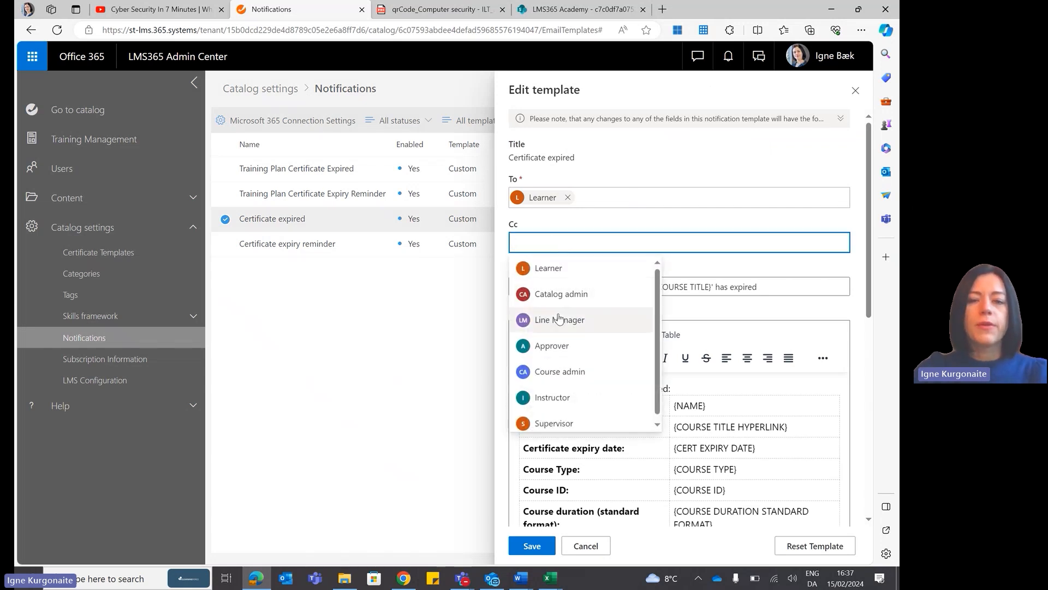
click(546, 315)
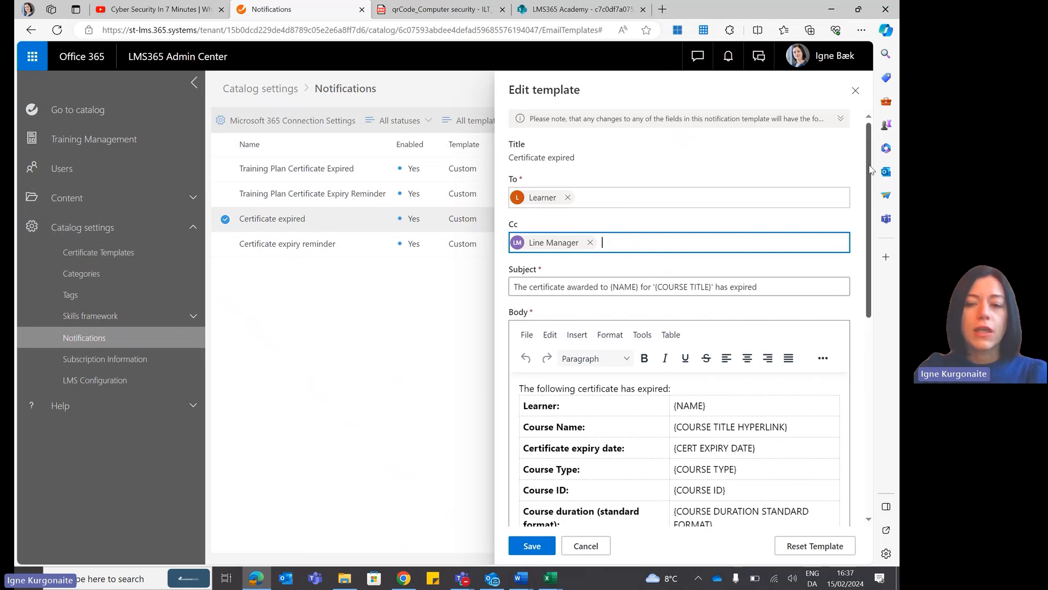
Review the Certificate expired template's body, sending options and variables, and close it without saving the changes.
scroll(870, 169, down, 2)
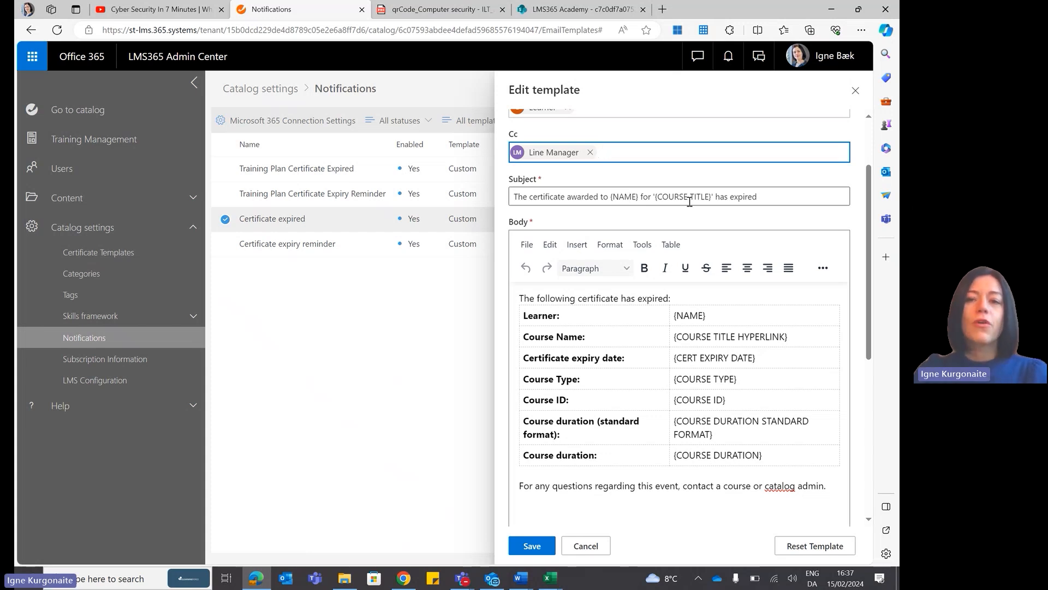
drag(871, 238, 868, 392)
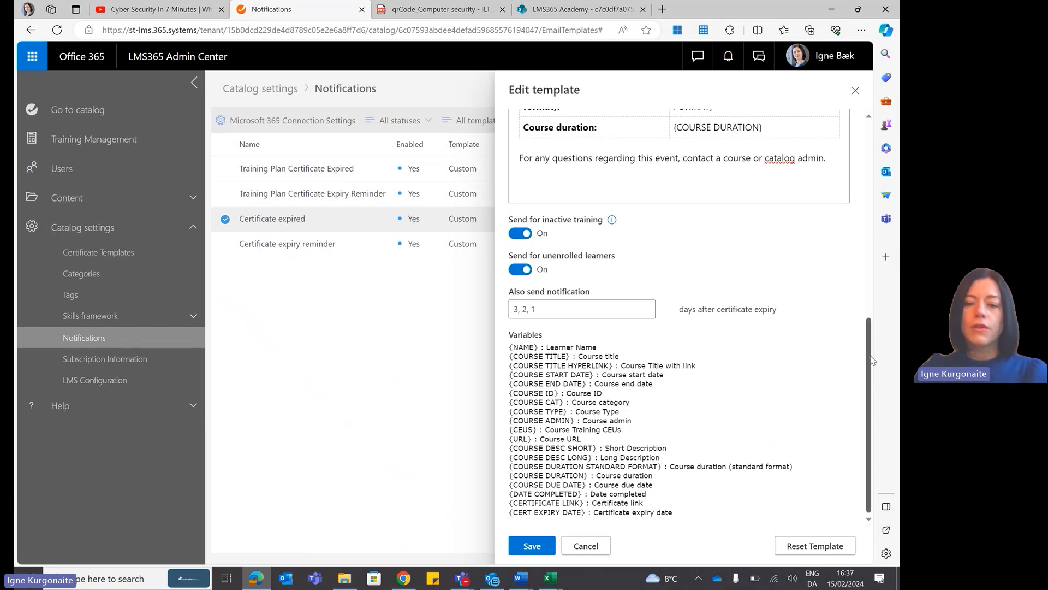
click(860, 97)
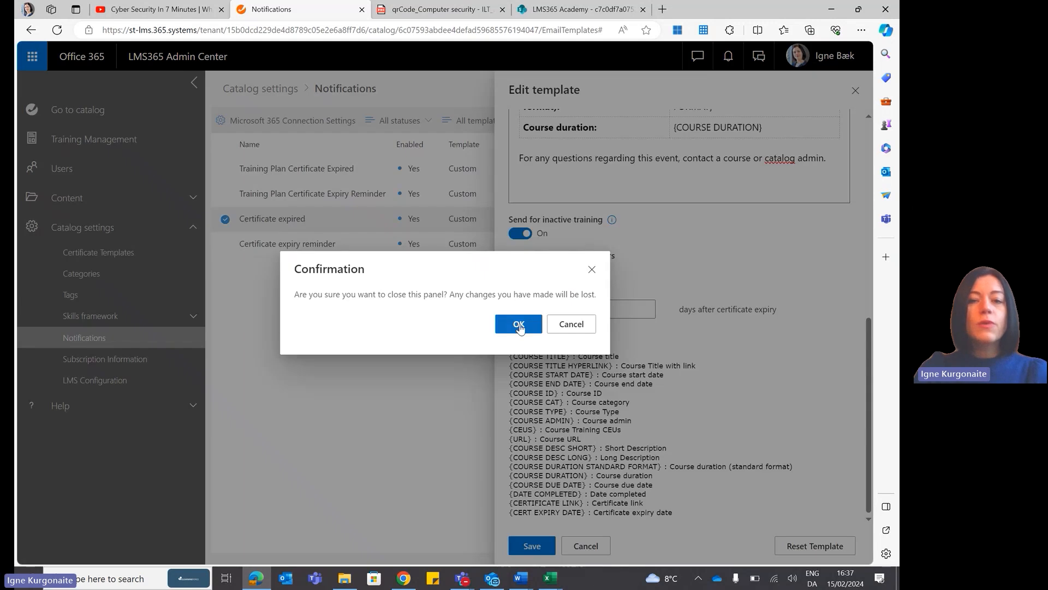
click(520, 324)
click(856, 90)
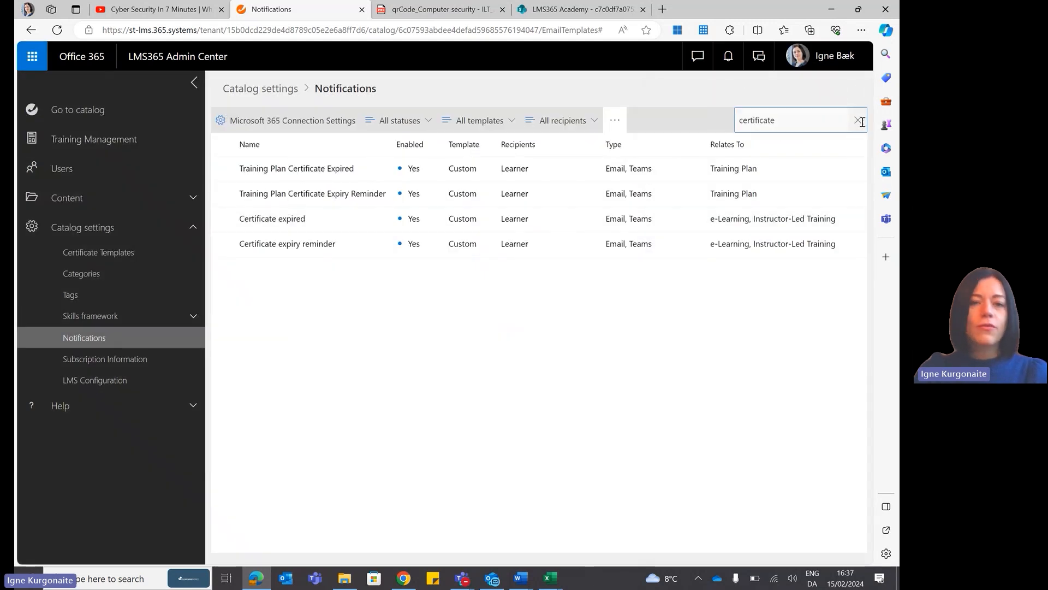
Clear the notification template search and go to the Training Management page.
click(858, 121)
click(113, 139)
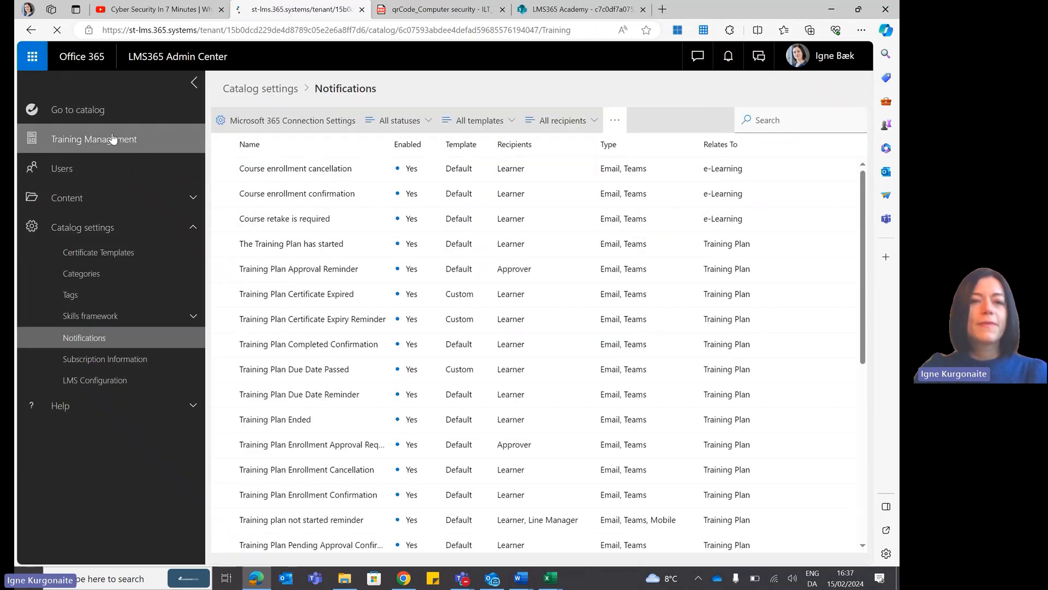